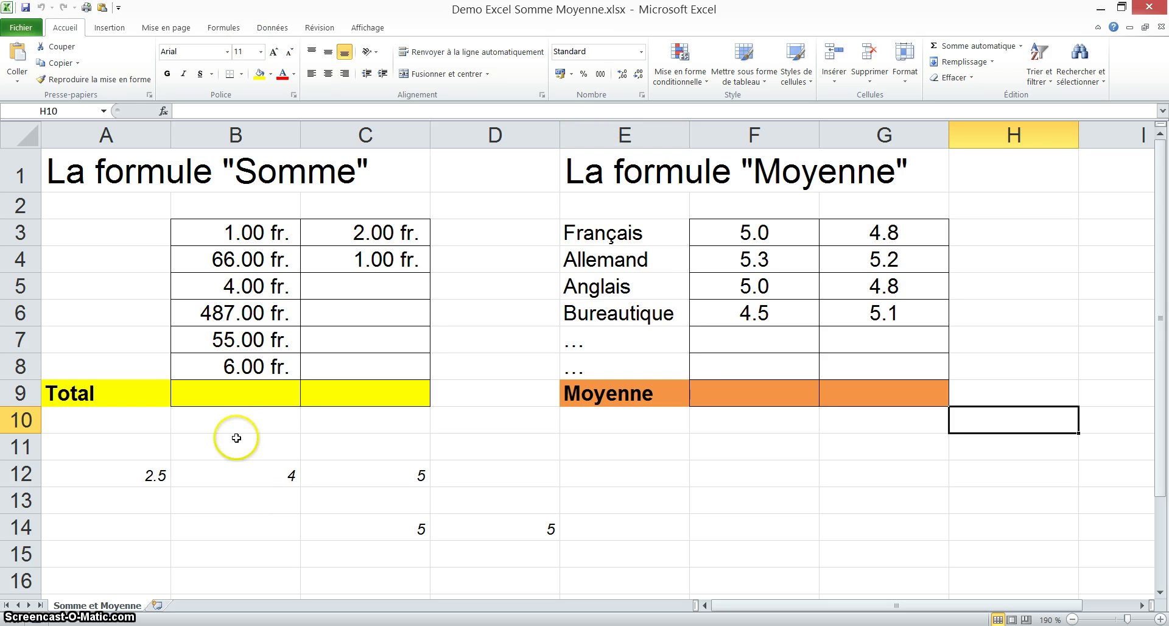
- Total the amounts in B3:B8 in the yellow cell B9 with the Somme function
{"action": "left_click_drag", "start_coordinate": [188, 221], "coordinate": [215, 356]}
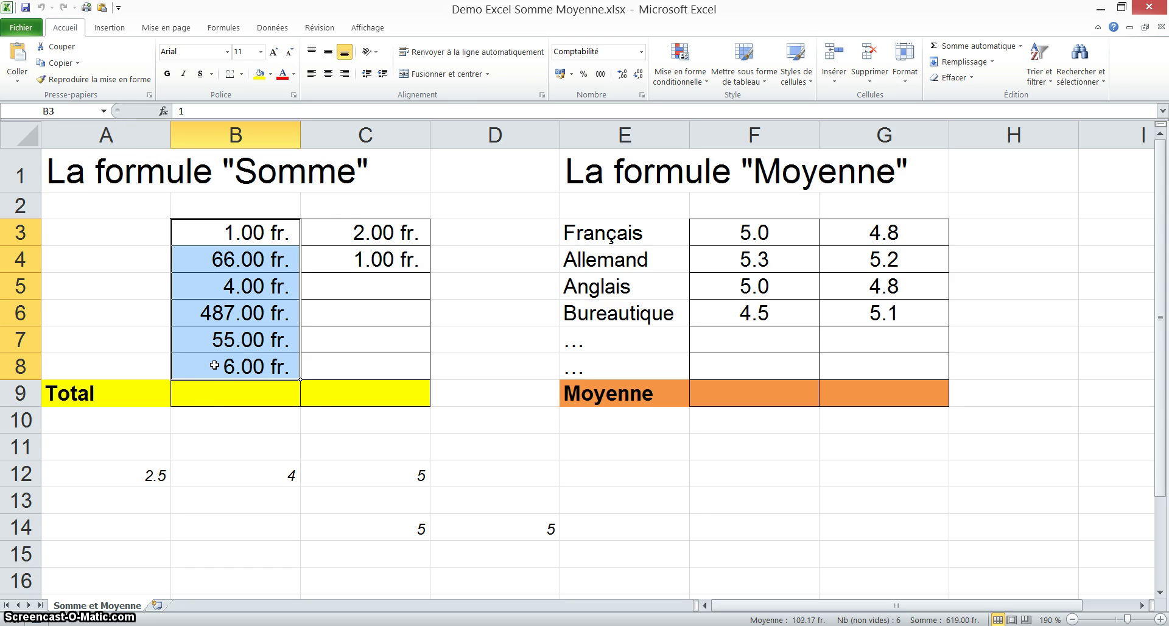
{"action": "left_click", "coordinate": [236, 392]}
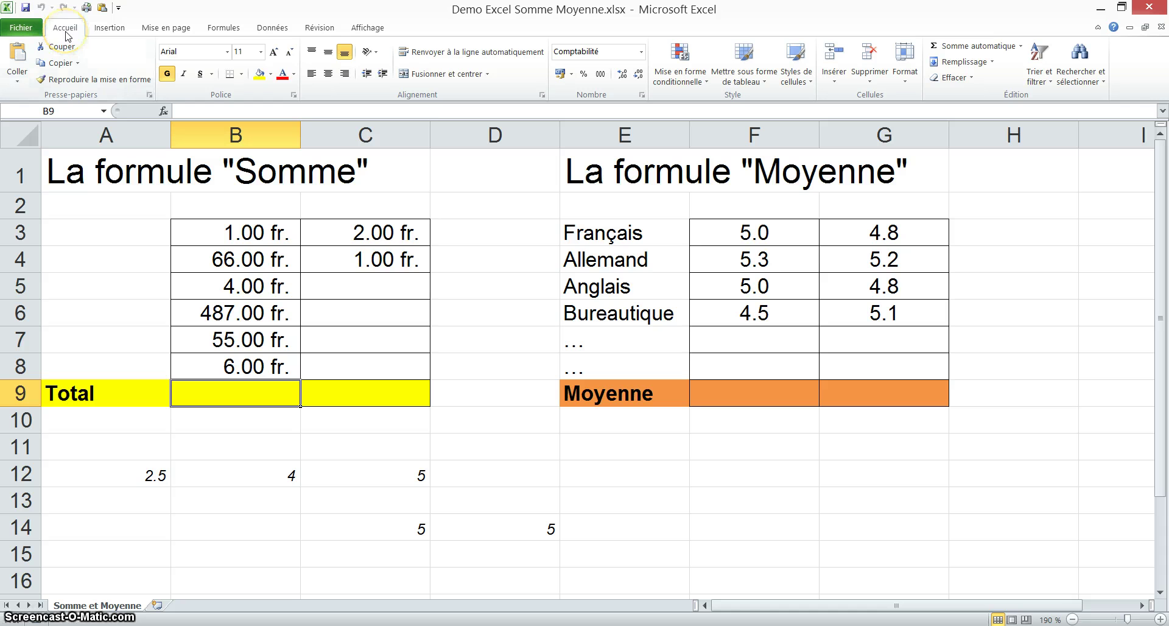
{"action": "left_click", "coordinate": [1021, 50]}
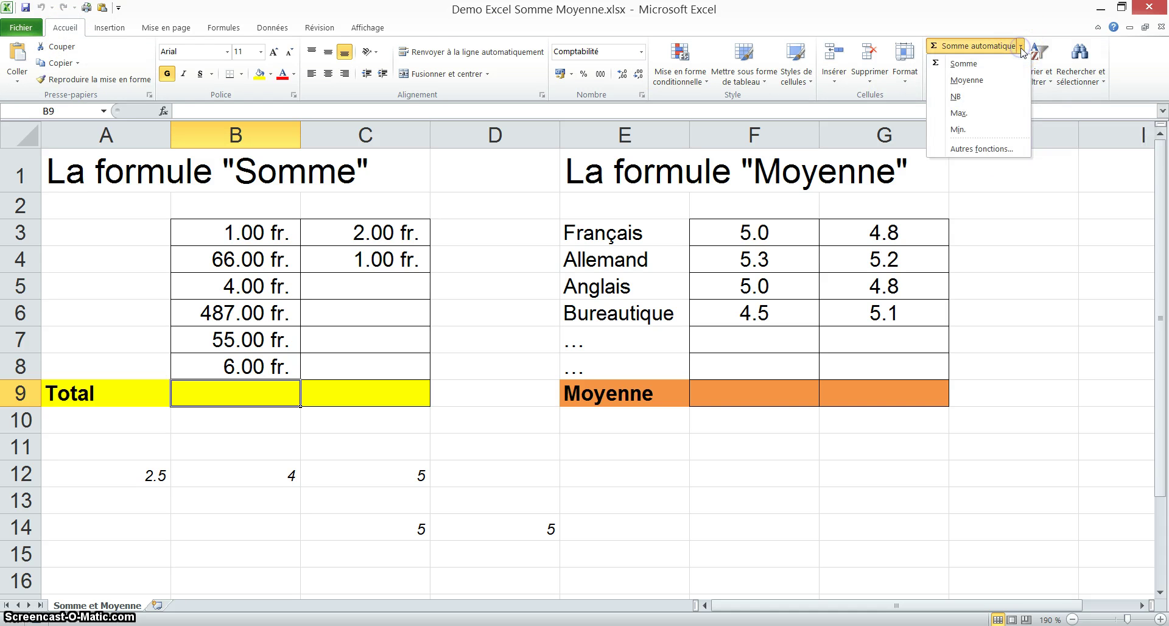
{"action": "left_click", "coordinate": [964, 65]}
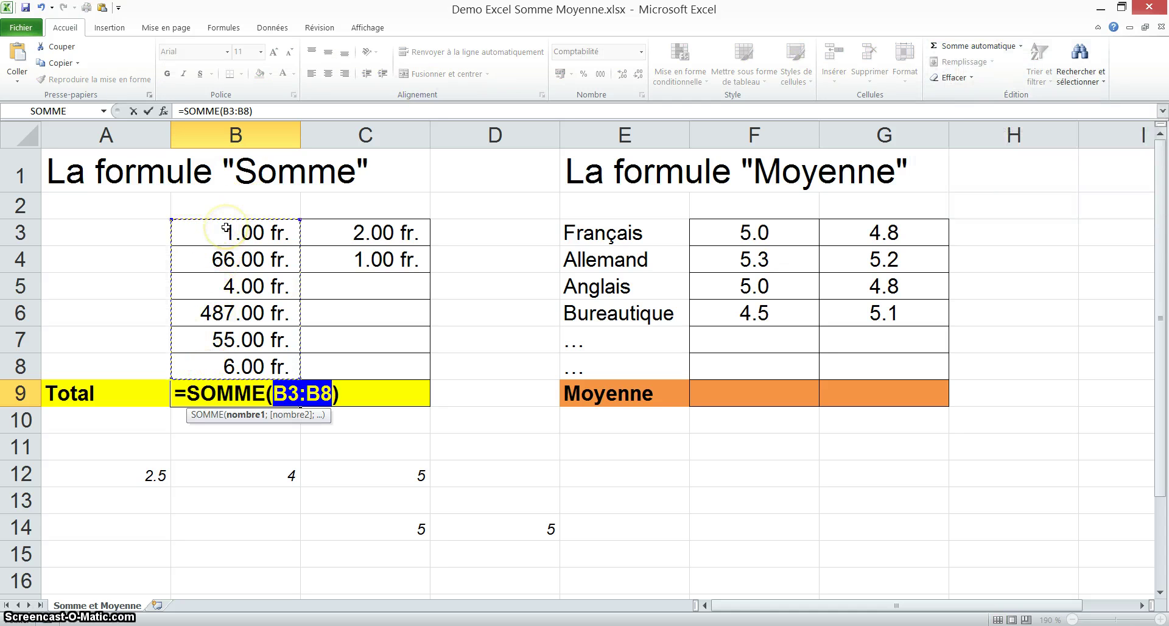
{"action": "key", "text": "Return"}
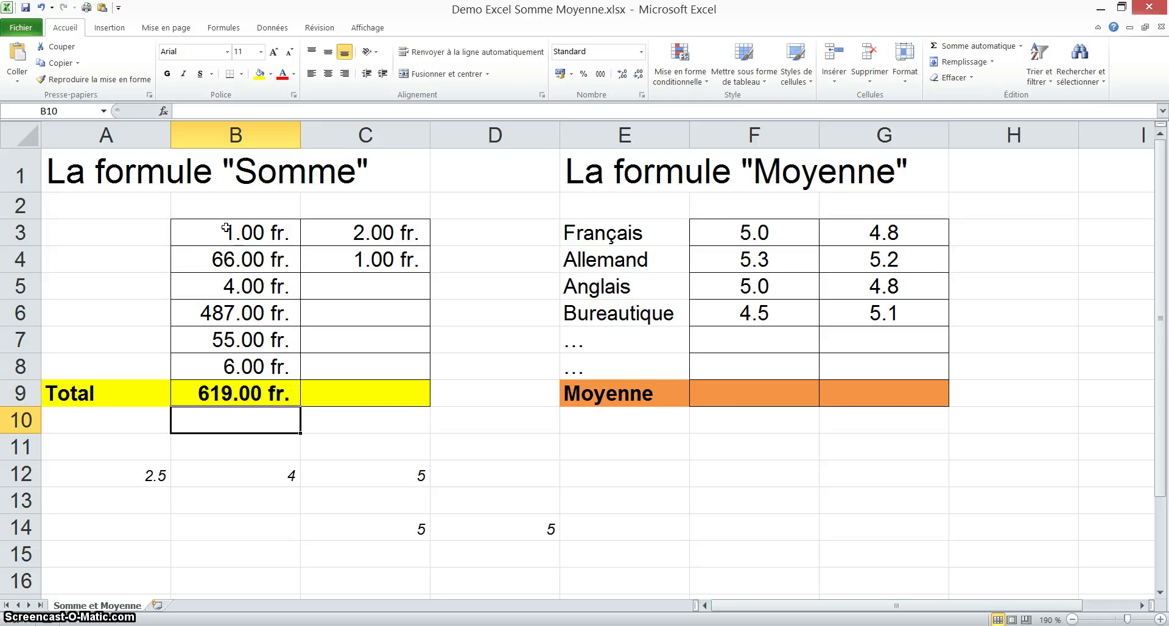
- Examine the cell range used by the Total formula in B9 and leave the formula as is
{"action": "left_click", "coordinate": [262, 394]}
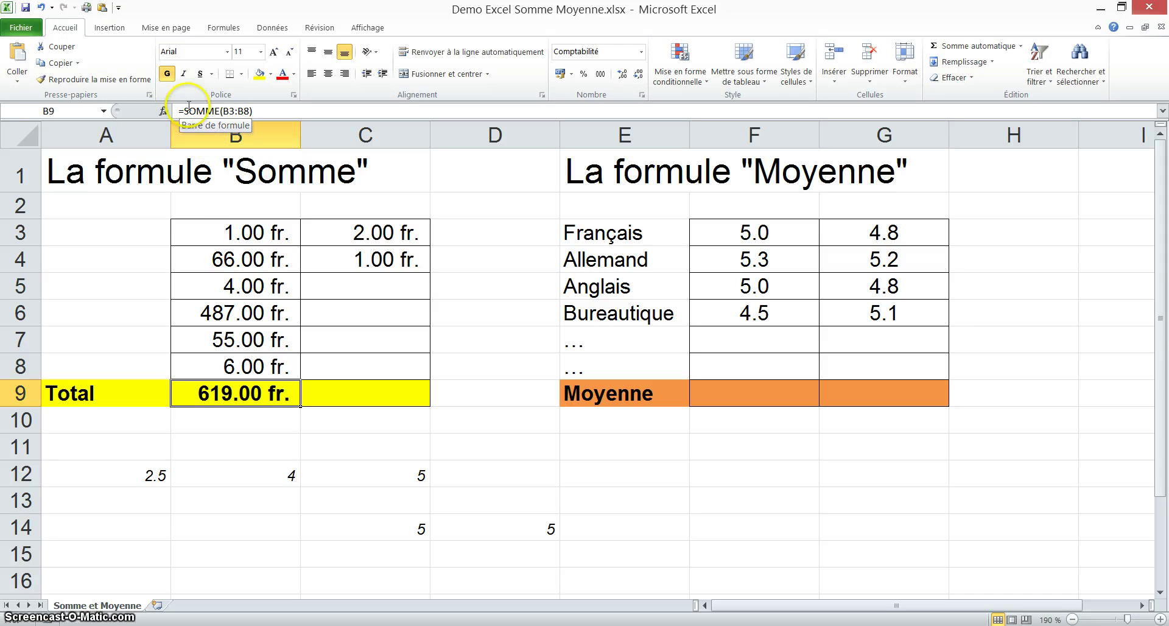
{"action": "left_click", "coordinate": [234, 109]}
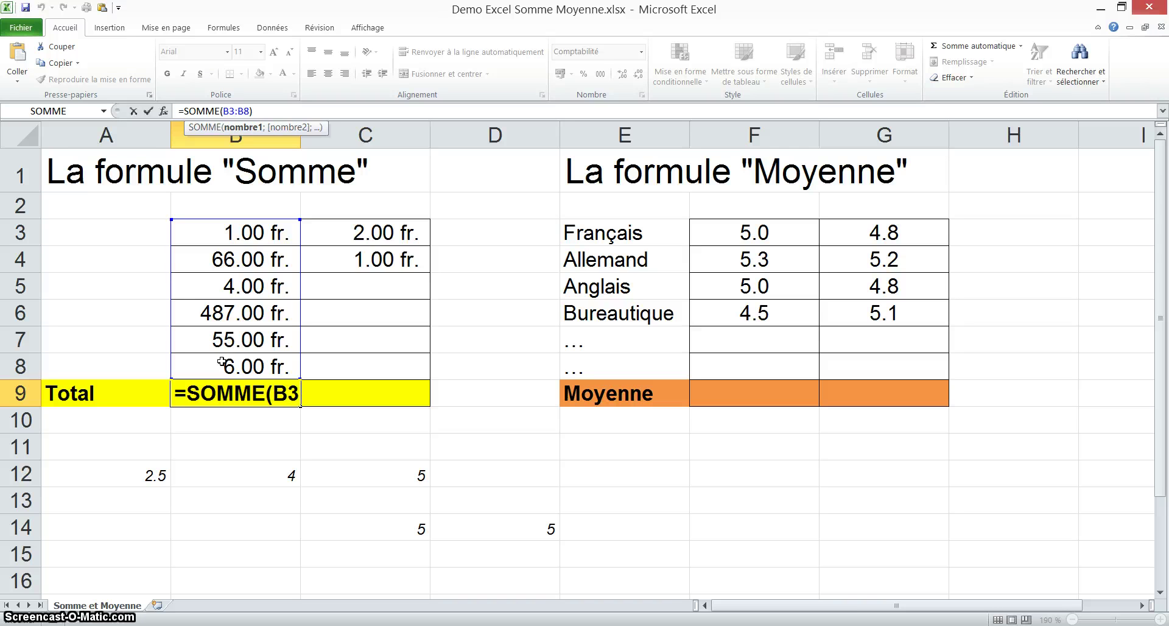
{"action": "key", "text": "Return"}
- Insert an automatic sum of C3:C8 in the Total cell C9
{"action": "left_click", "coordinate": [357, 383]}
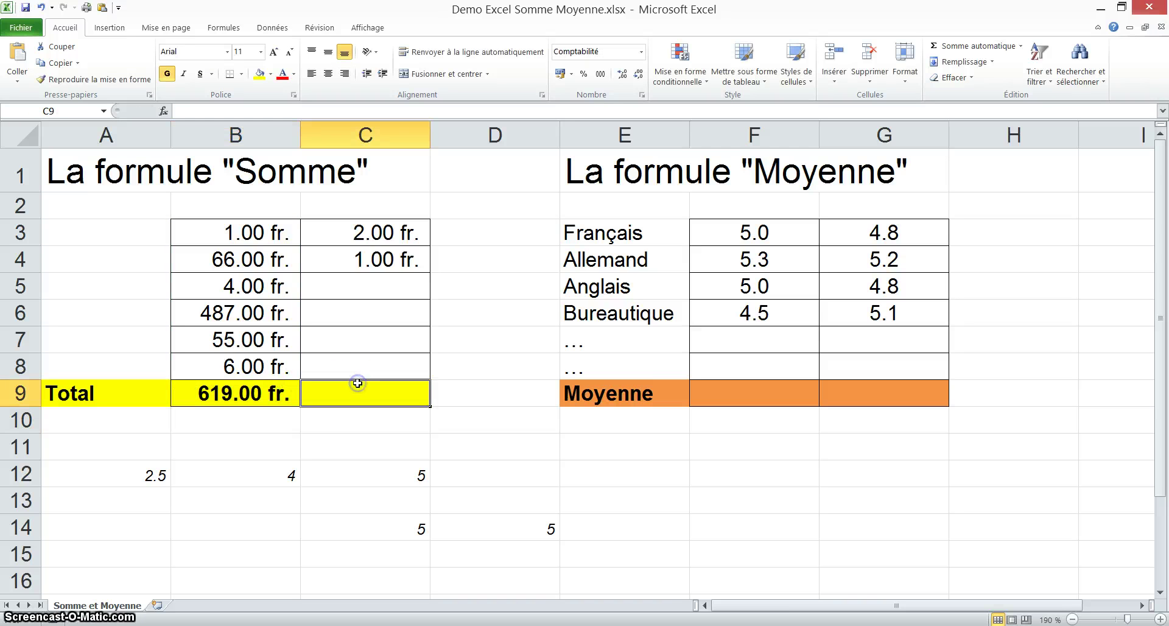
{"action": "left_click", "coordinate": [1013, 48]}
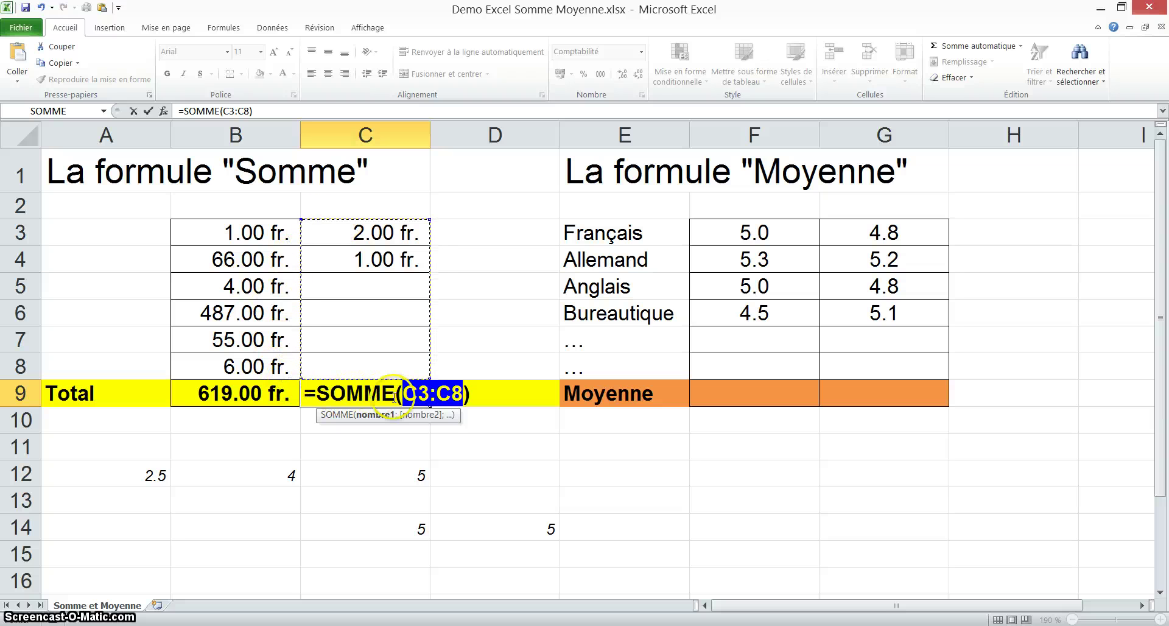
{"action": "key", "text": "Return"}
- Enter the amounts 2 in C6 and 5 in C7
{"action": "left_click", "coordinate": [410, 311]}
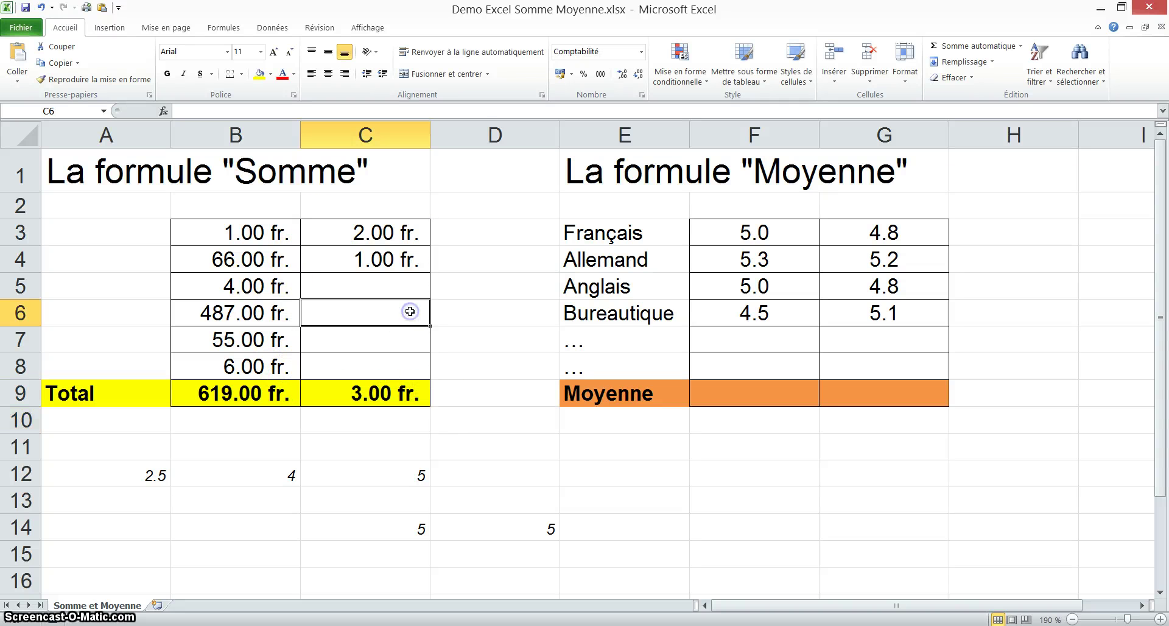
{"action": "type", "text": "2"}
{"action": "key", "text": "Return"}
{"action": "type", "text": "5"}
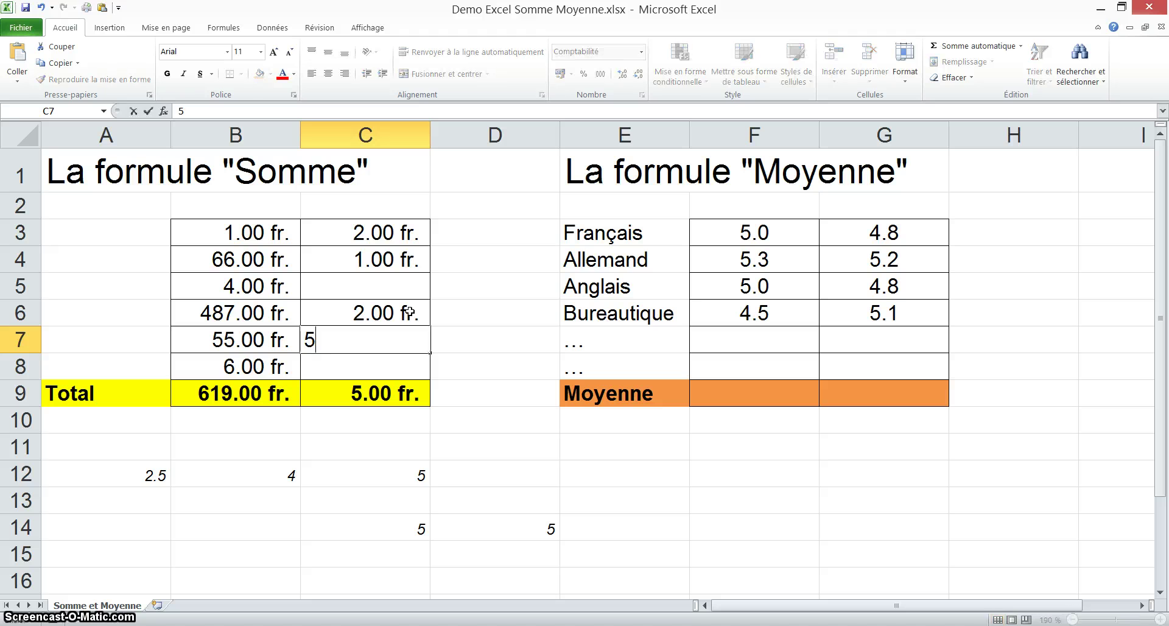
{"action": "key", "text": "Return"}
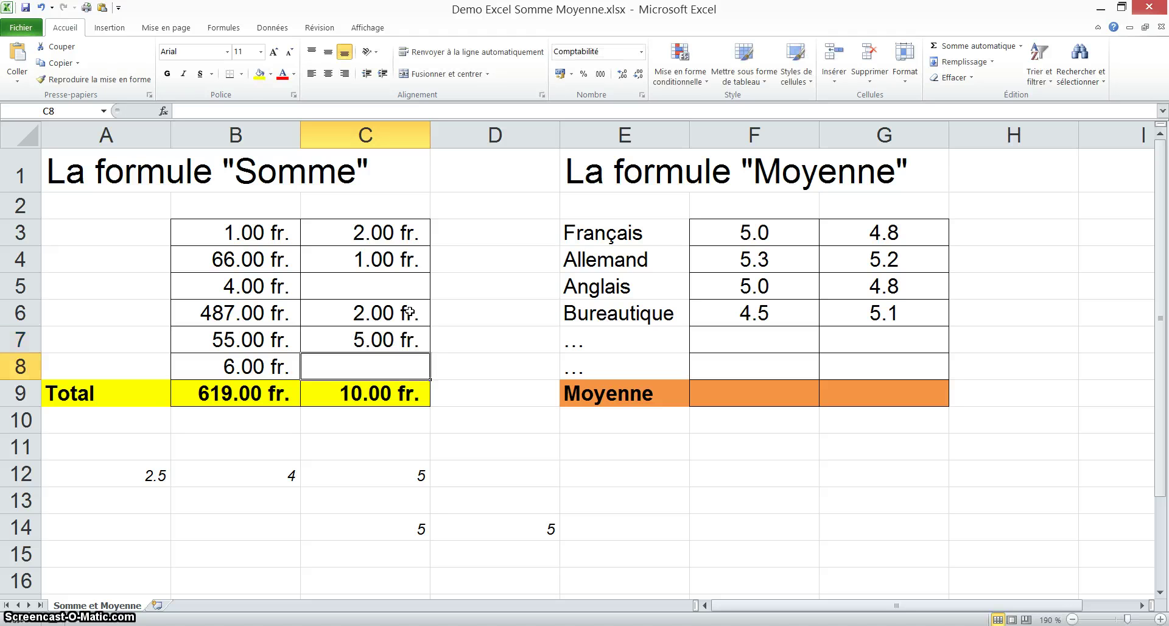
- Examine the C3:C8 range outlined by the Total formula in C9, keeping the formula as is
{"action": "left_click", "coordinate": [373, 395]}
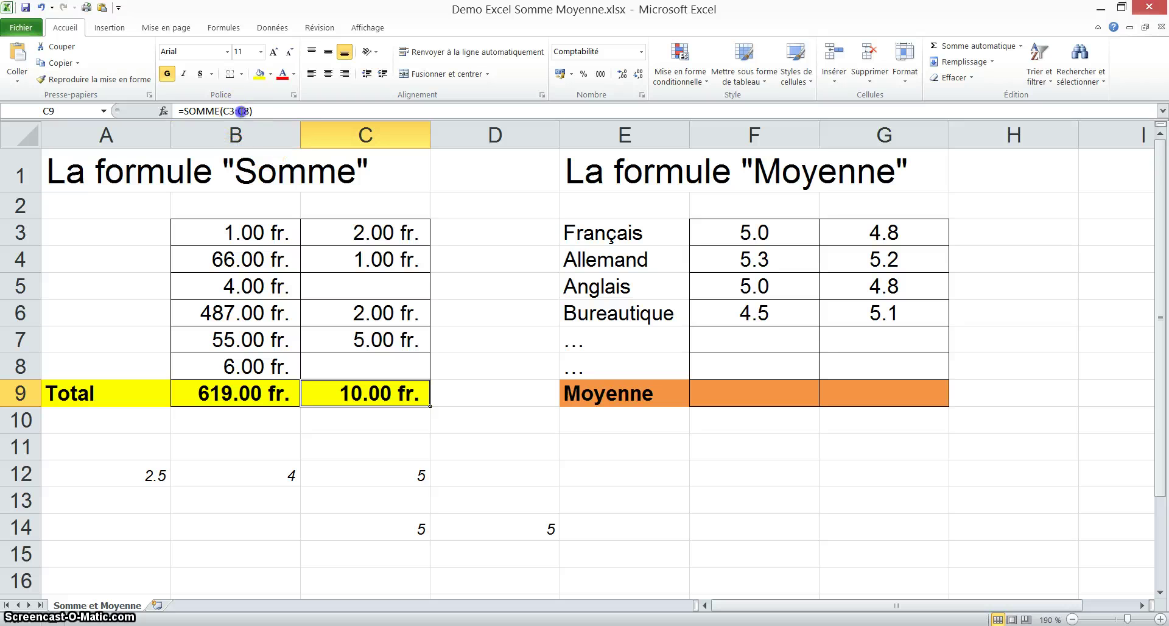
{"action": "left_click", "coordinate": [238, 111]}
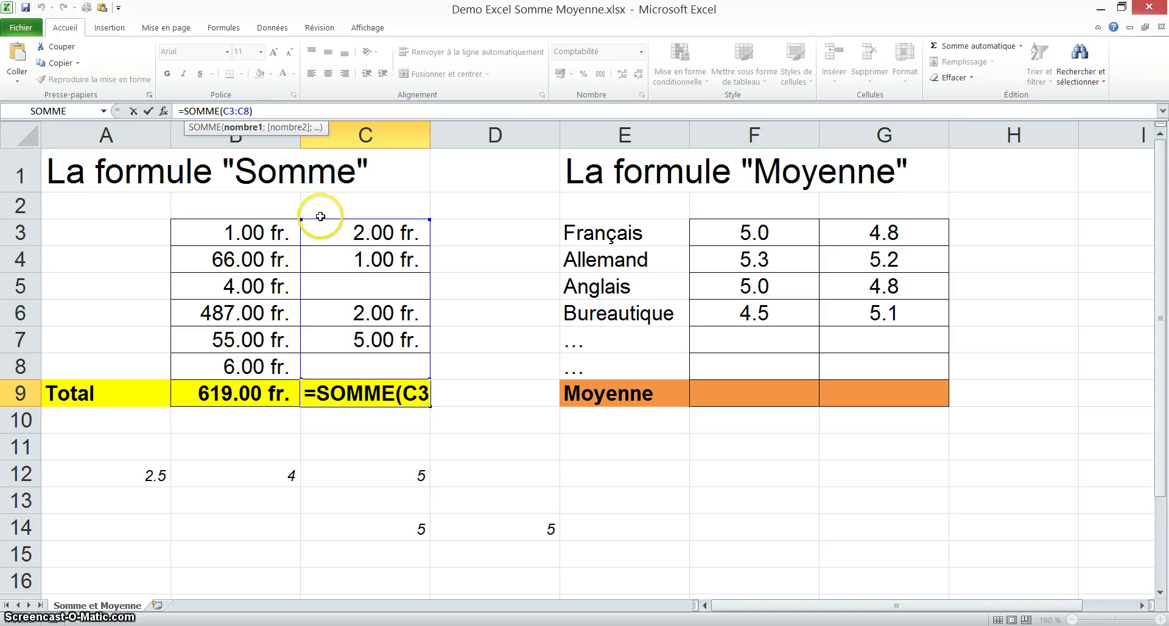
{"action": "left_click_drag", "start_coordinate": [320, 223], "coordinate": [321, 221]}
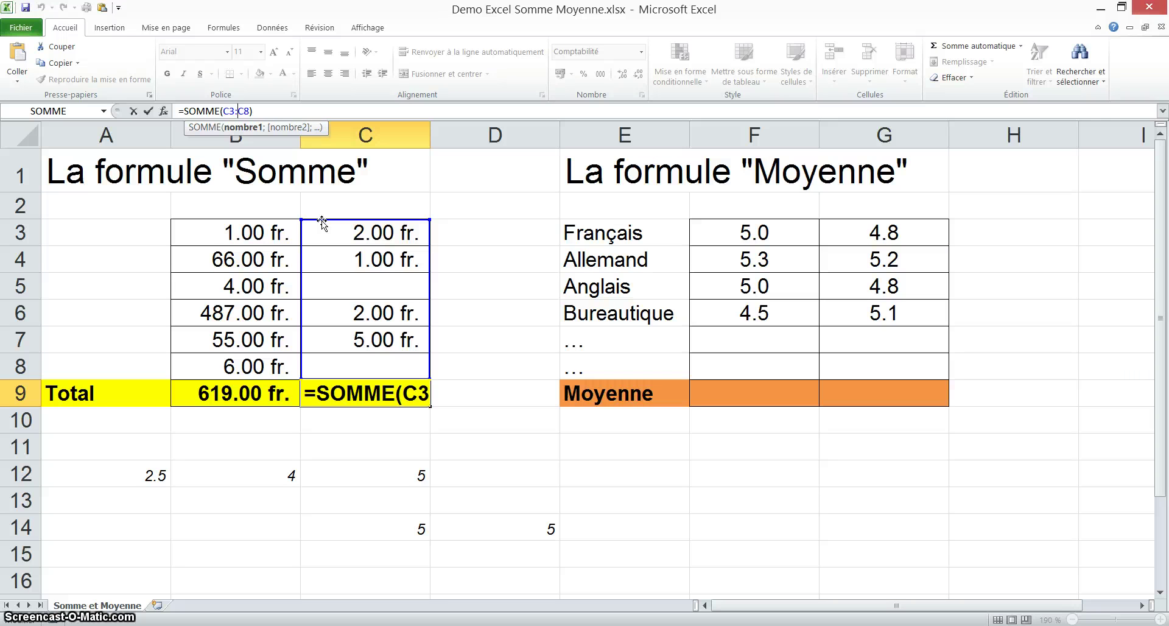
{"action": "key", "text": "Return"}
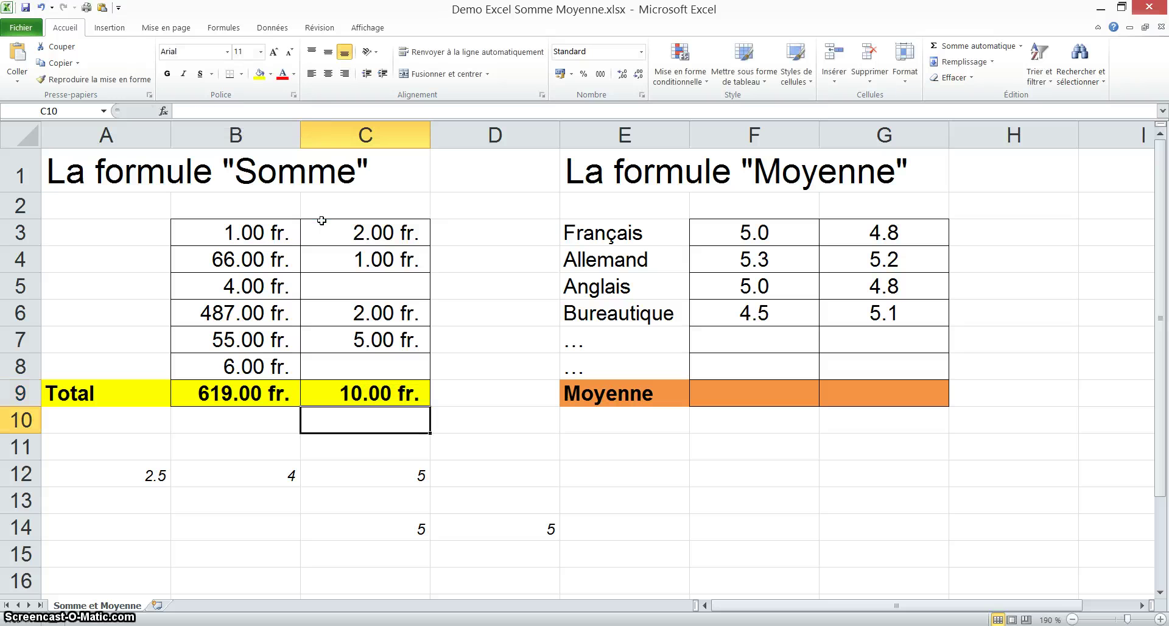
- Insert an automatic sum in B15 that adds the separate cells A12, B12, C12, C14 and D14
{"action": "left_click", "coordinate": [232, 558]}
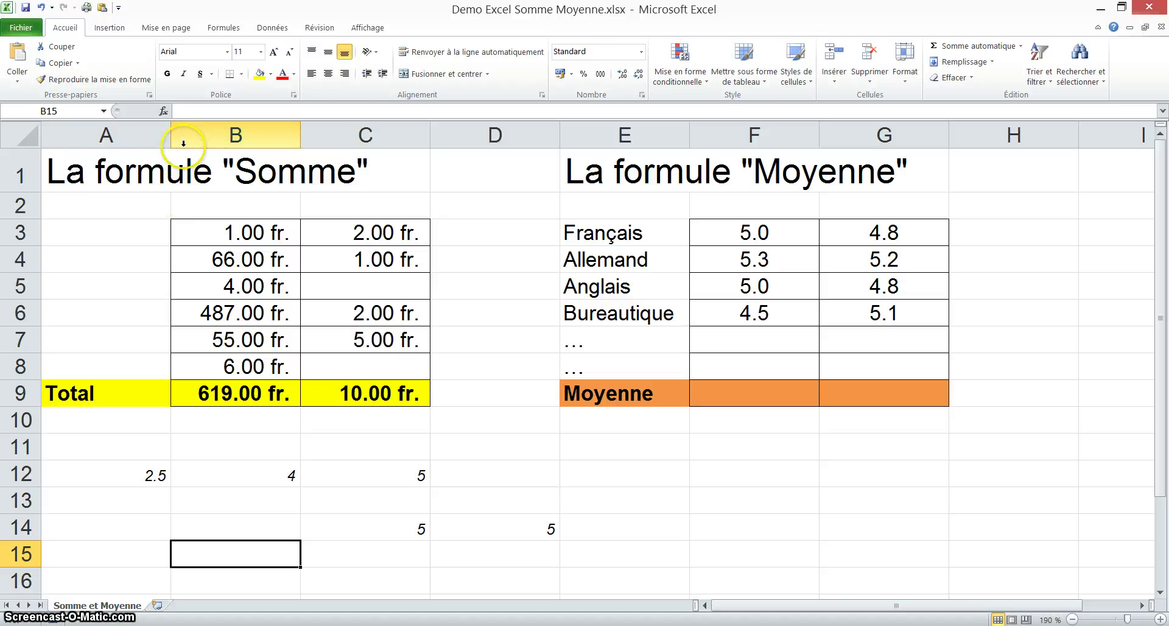
{"action": "left_click", "coordinate": [962, 50]}
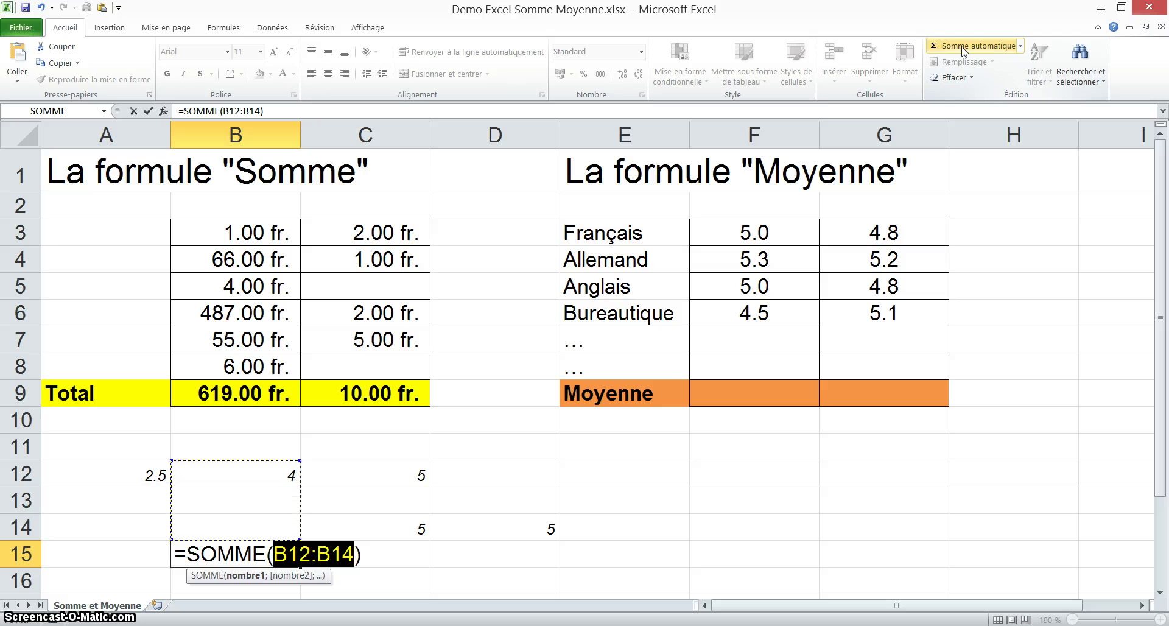
{"action": "left_click", "coordinate": [97, 474]}
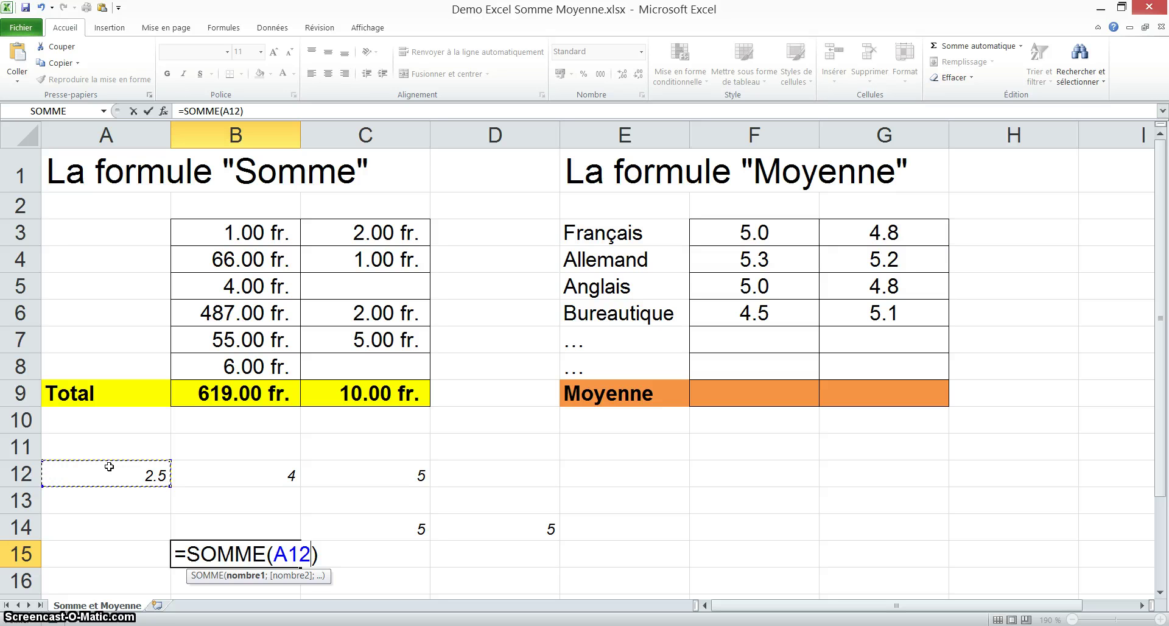
{"action": "left_click", "coordinate": [105, 469]}
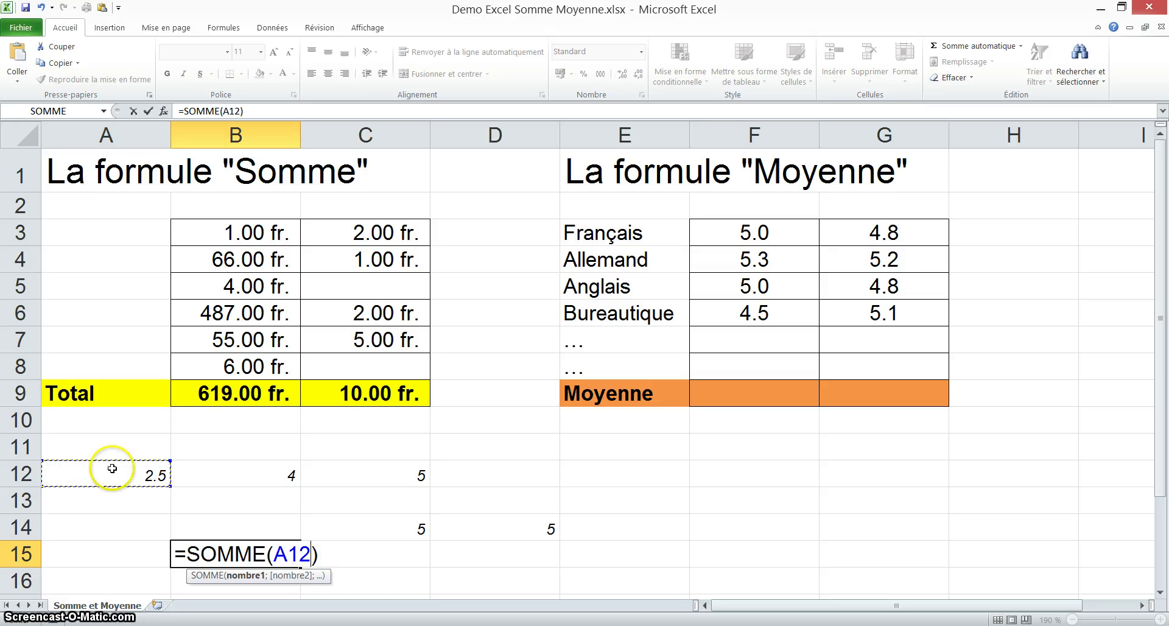
{"action": "left_click", "coordinate": [238, 481], "text": "ctrl"}
{"action": "left_click", "coordinate": [358, 476], "text": "ctrl"}
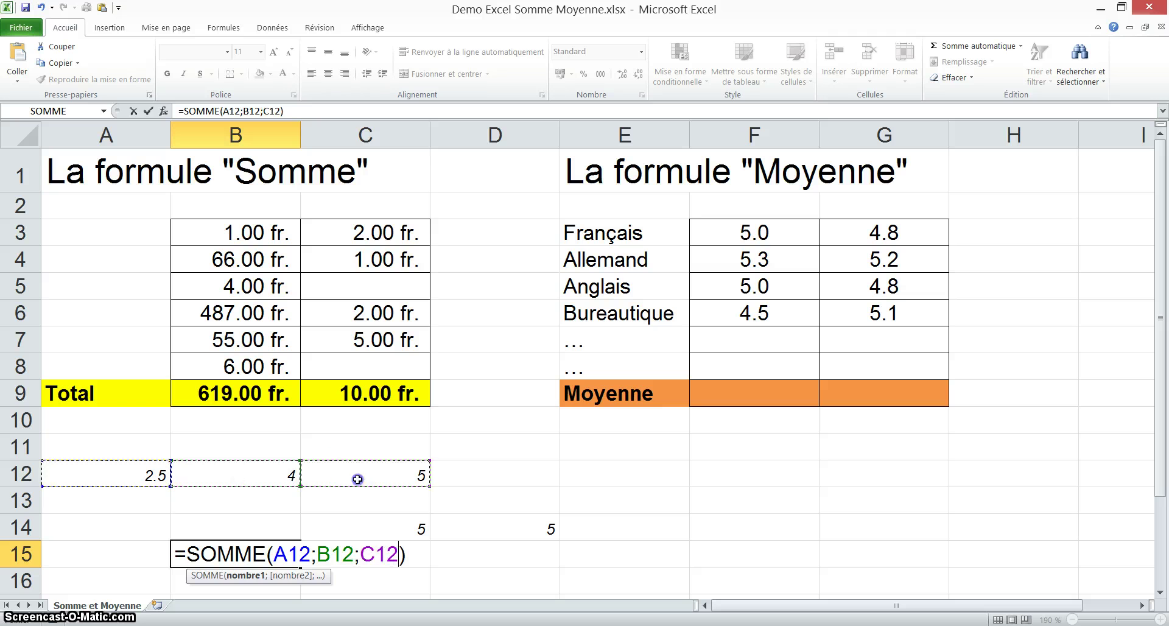
{"action": "left_click", "coordinate": [390, 527], "text": "ctrl"}
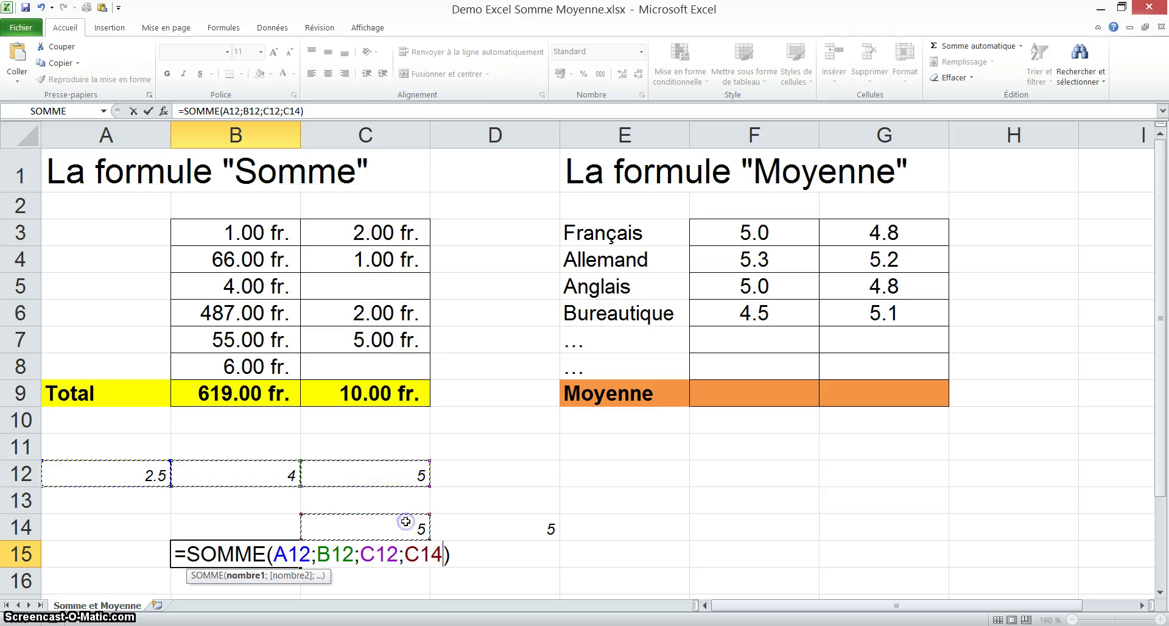
{"action": "left_click", "coordinate": [513, 533], "text": "ctrl"}
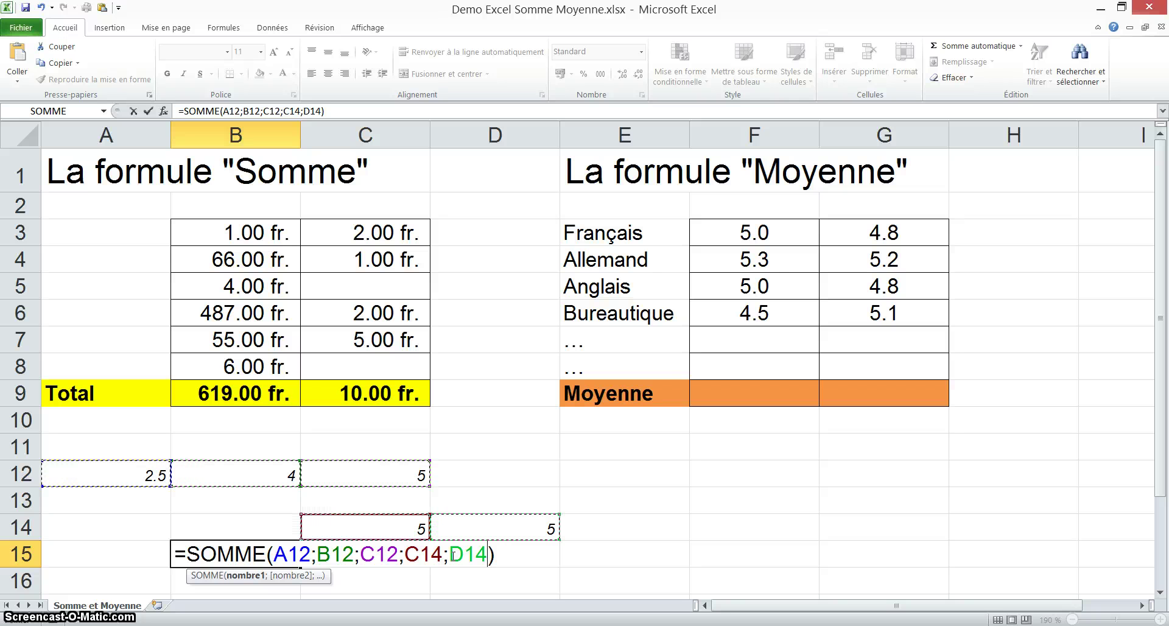
{"action": "key", "text": "Return"}
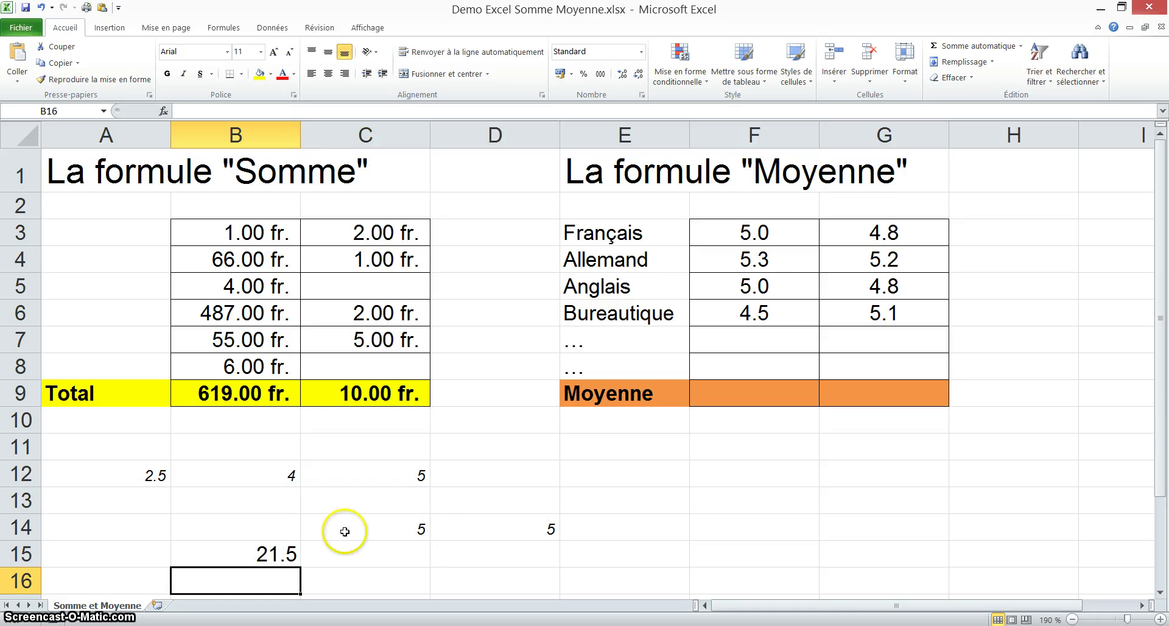
- Examine the individual cell references in the sum formula of B15 without changing them
{"action": "left_click", "coordinate": [287, 552]}
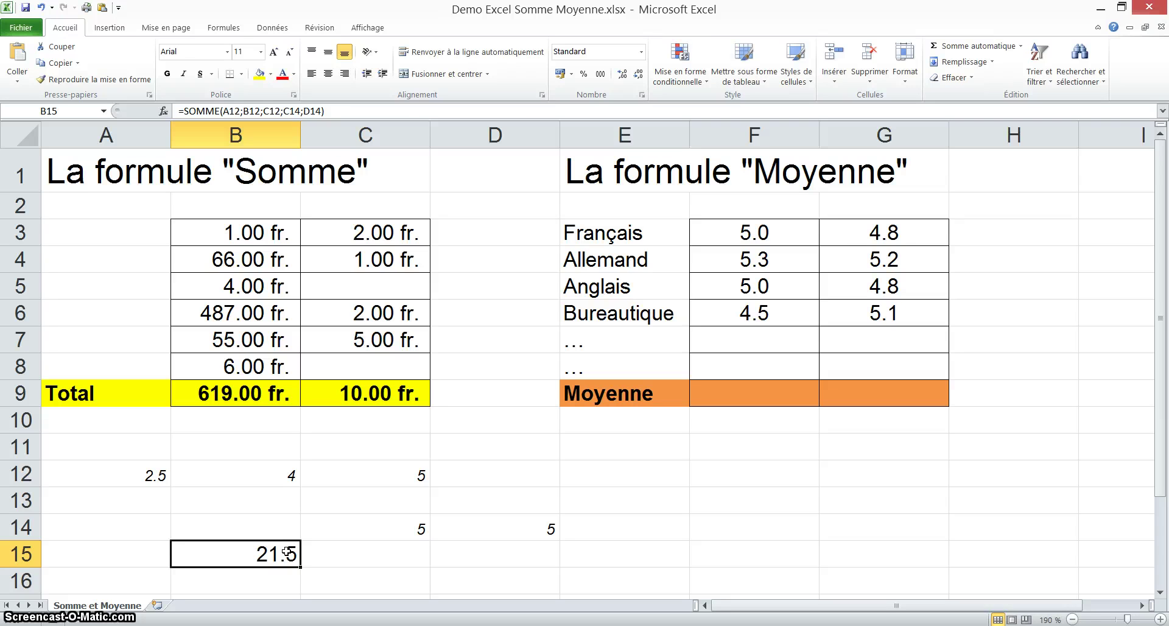
{"action": "left_click", "coordinate": [249, 112]}
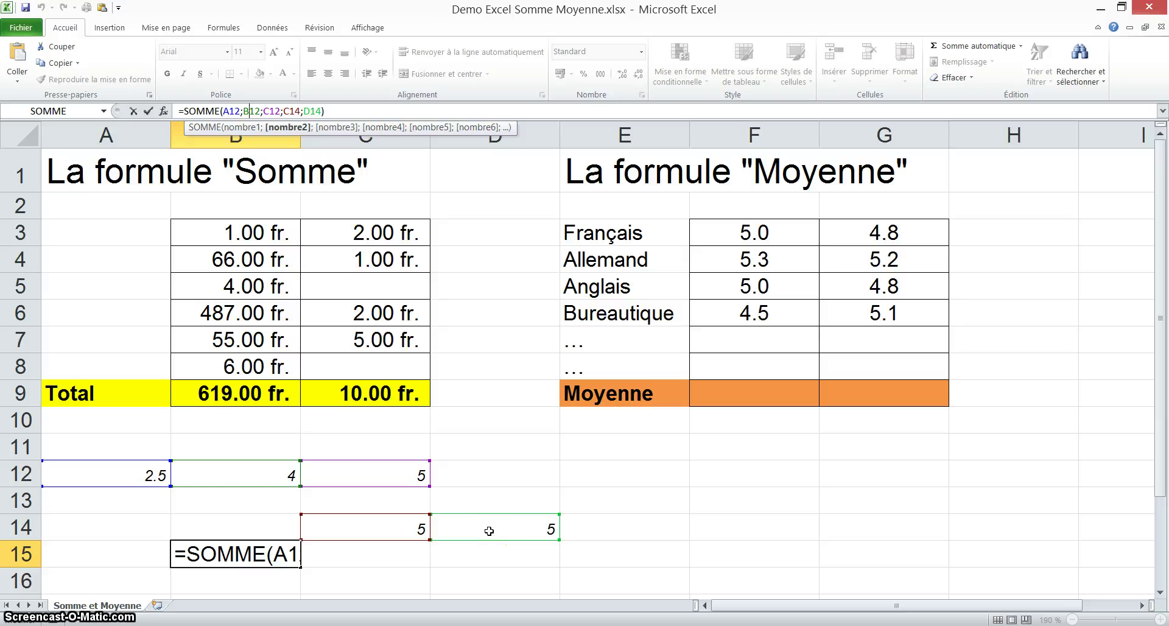
{"action": "key", "text": "Return"}
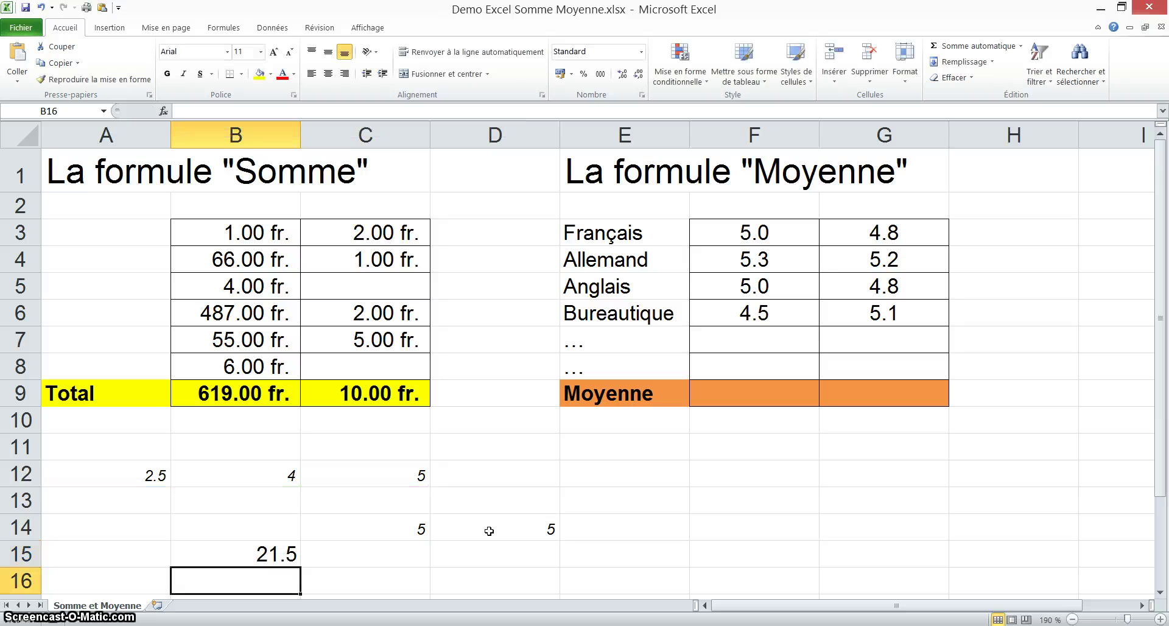
- Inspect the range in B9's Total formula and undo the accidental insertion of a B15 reference
{"action": "left_click", "coordinate": [240, 310]}
{"action": "left_click", "coordinate": [260, 392]}
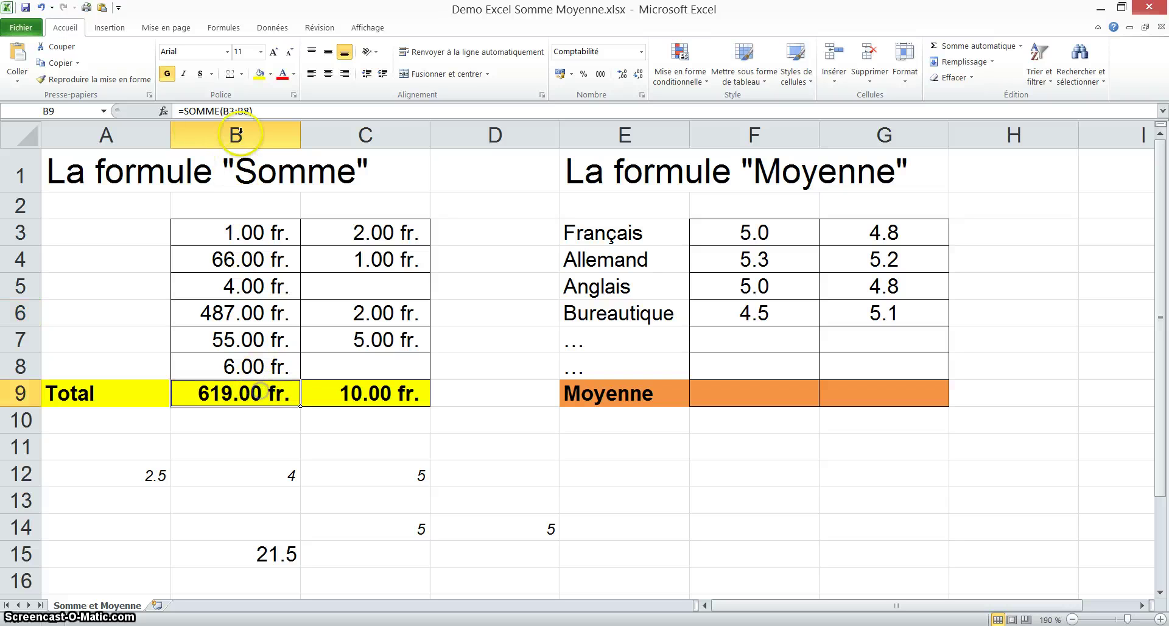
{"action": "left_click", "coordinate": [238, 109]}
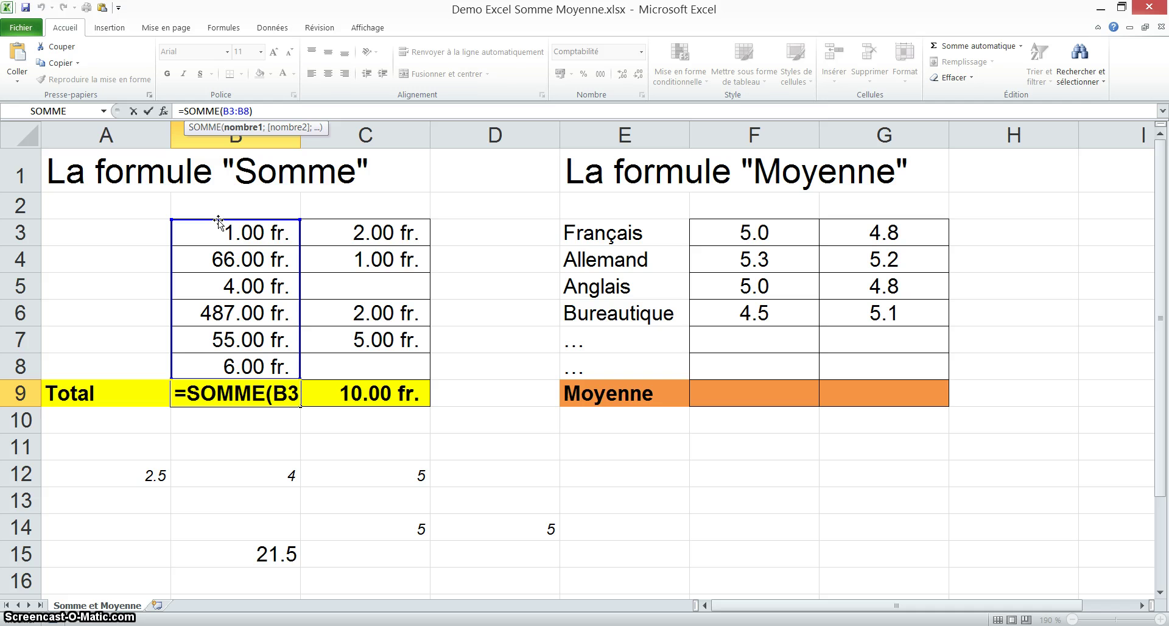
{"action": "left_click", "coordinate": [269, 553]}
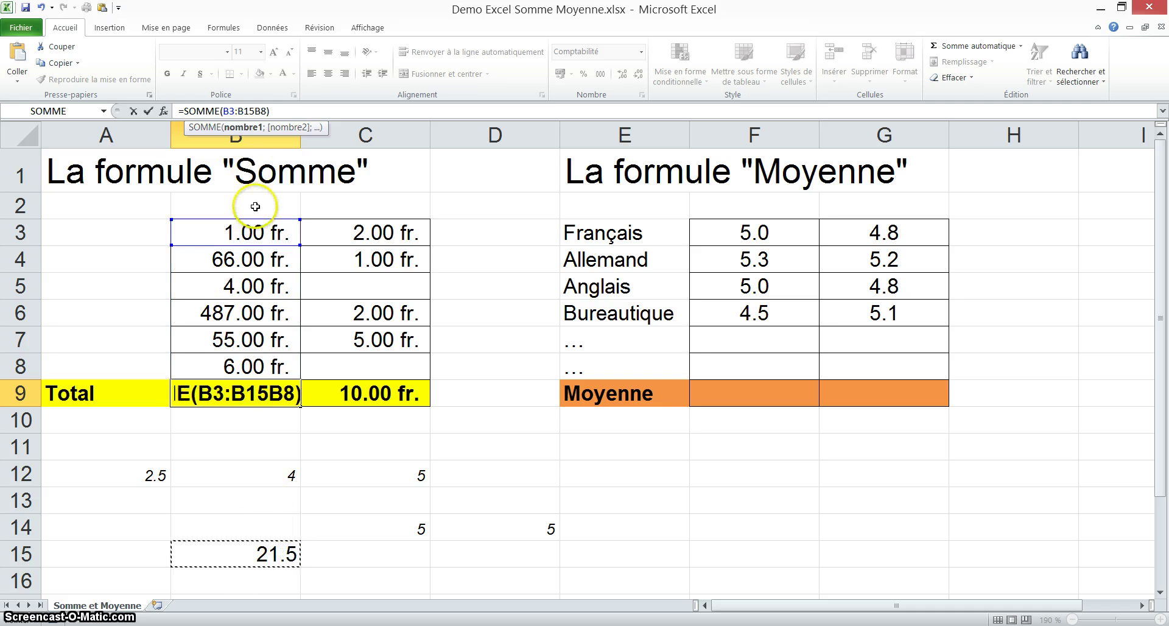
{"action": "key", "text": "Return"}
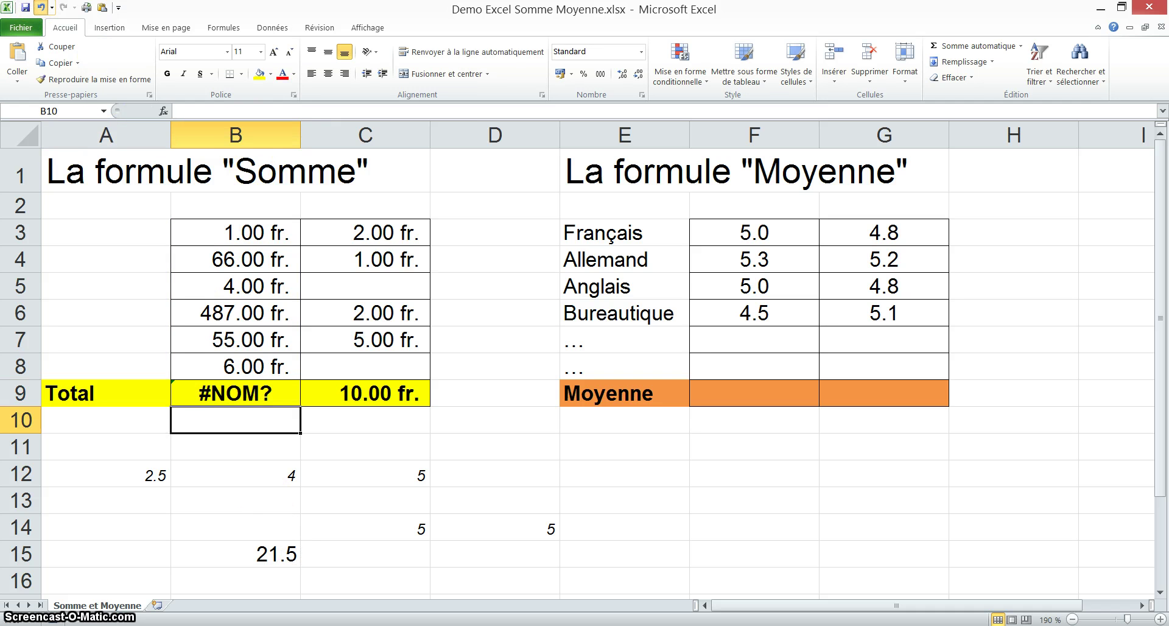
{"action": "left_click", "coordinate": [41, 7]}
- Review again how B15's formula lists its separate cells with semicolons, and close it unchanged
{"action": "left_click", "coordinate": [274, 554]}
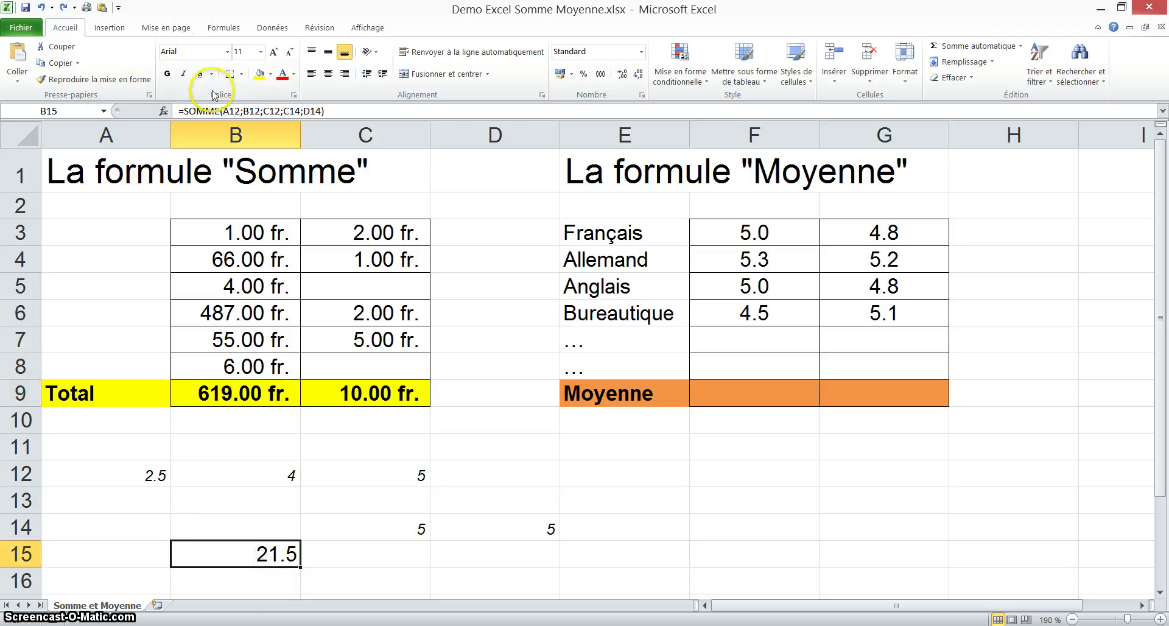
{"action": "left_click", "coordinate": [244, 111]}
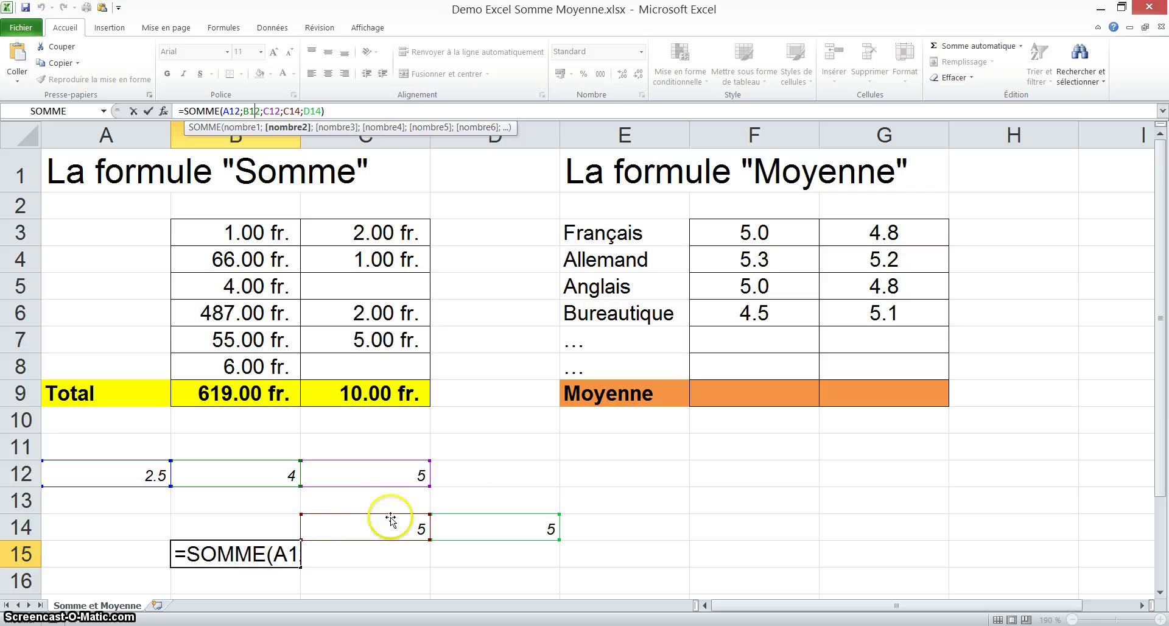
{"action": "key", "text": "Return"}
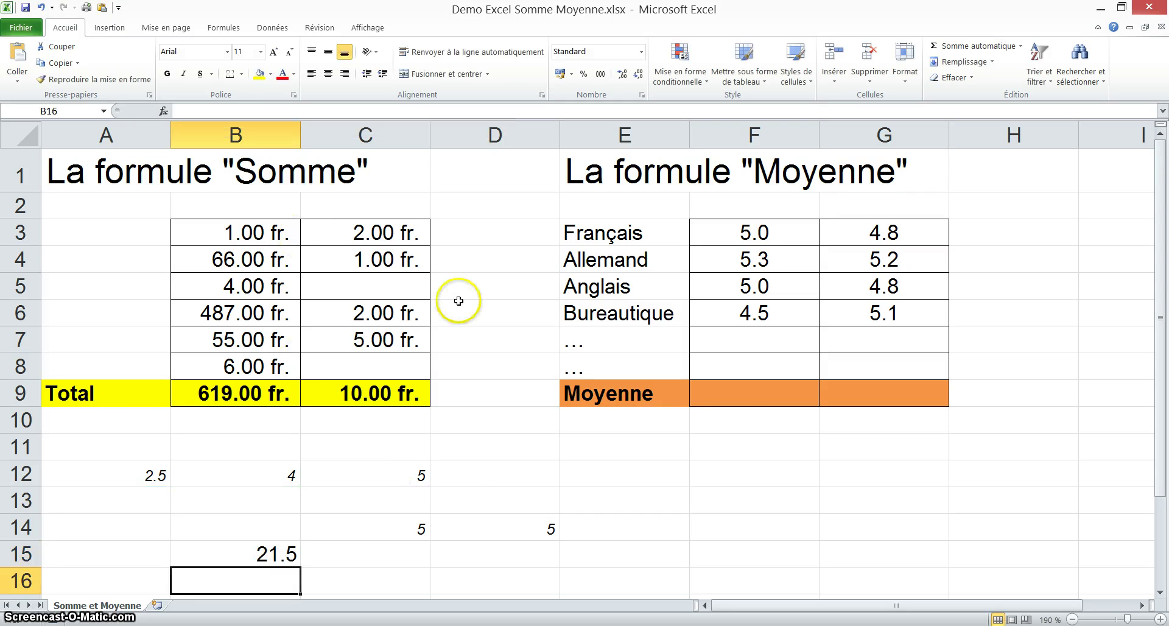
- Insert the automatic Moyenne function in F9 to average the grades in F3:F8
{"action": "left_click", "coordinate": [734, 405]}
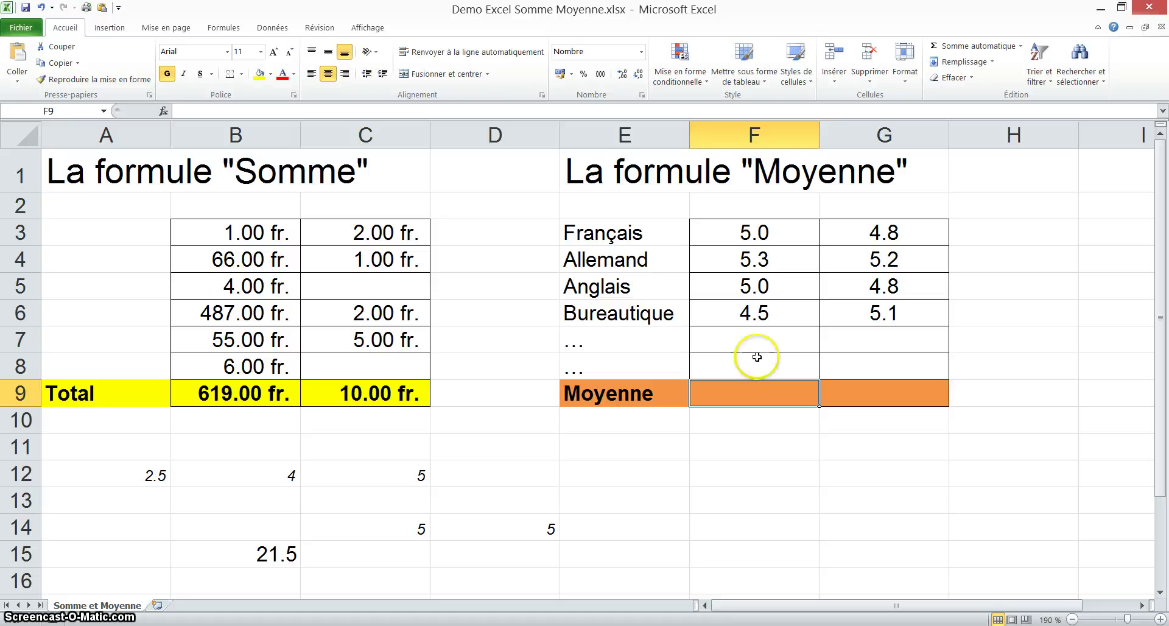
{"action": "left_click", "coordinate": [1021, 45]}
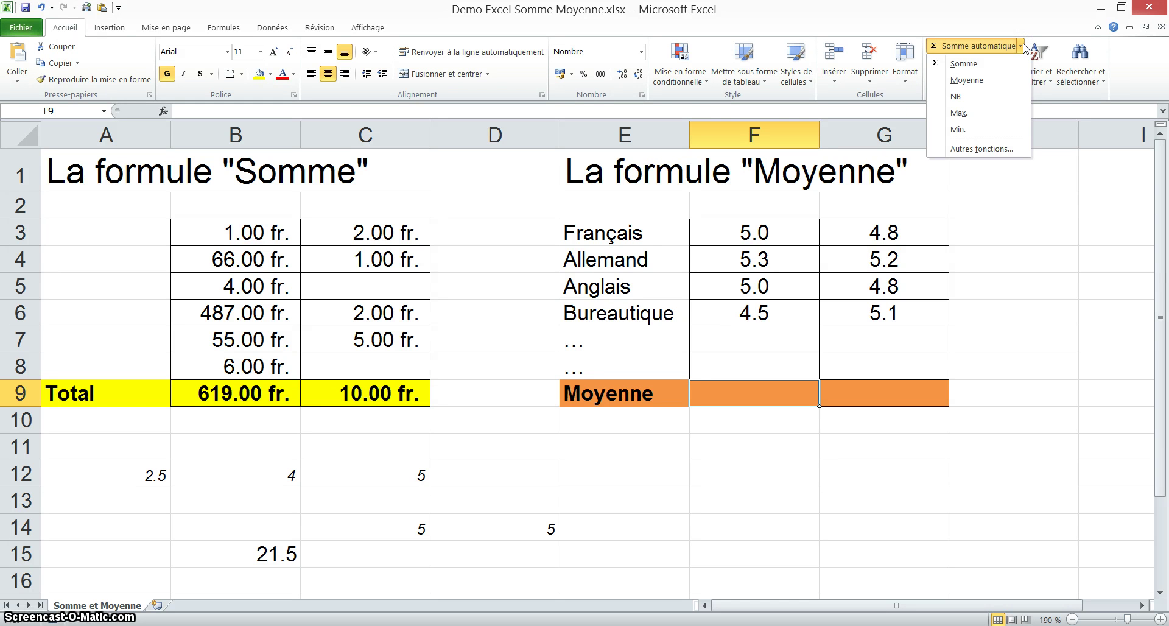
{"action": "left_click", "coordinate": [979, 83]}
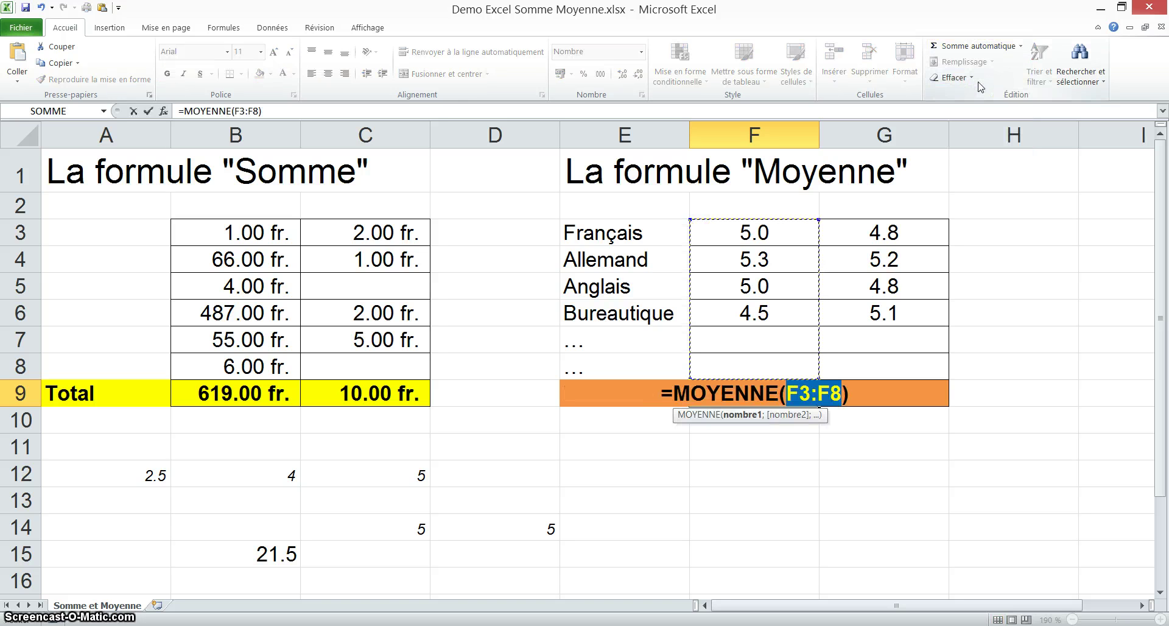
{"action": "key", "text": "Return"}
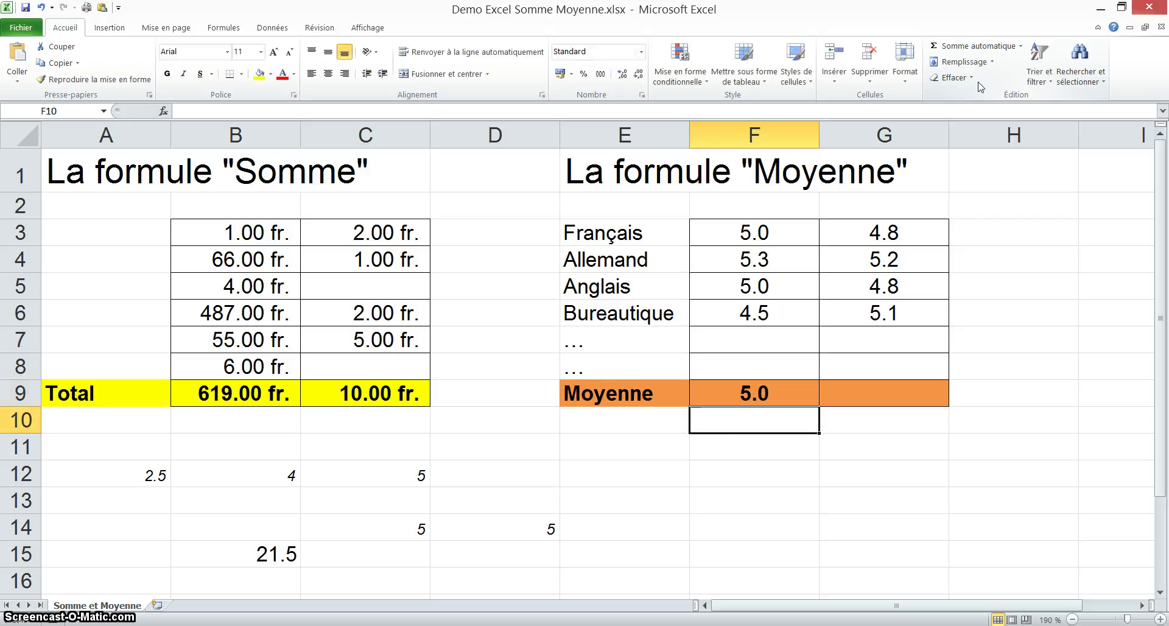
- Review the average in F9 and highlight the filled grade cells F3:F6 that it covers
{"action": "left_click", "coordinate": [751, 403]}
{"action": "left_click", "coordinate": [750, 235]}
{"action": "left_click_drag", "start_coordinate": [750, 234], "coordinate": [762, 311]}
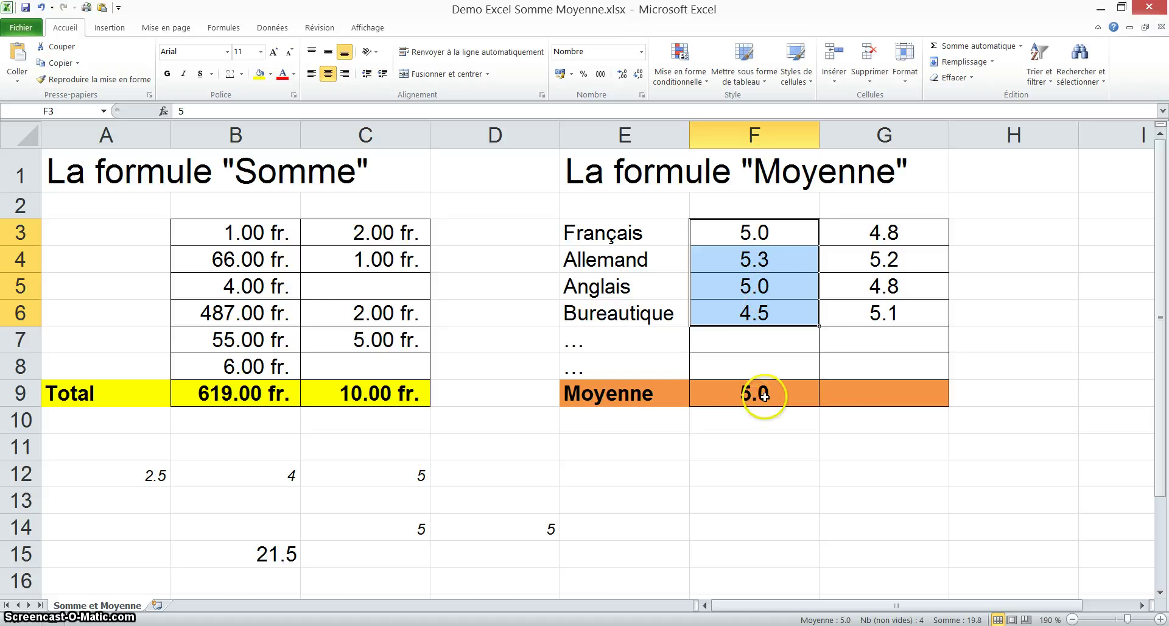
- Insert the automatic Moyenne function in G9 over the range G3:G8, and clear G9 again
{"action": "left_click", "coordinate": [847, 390]}
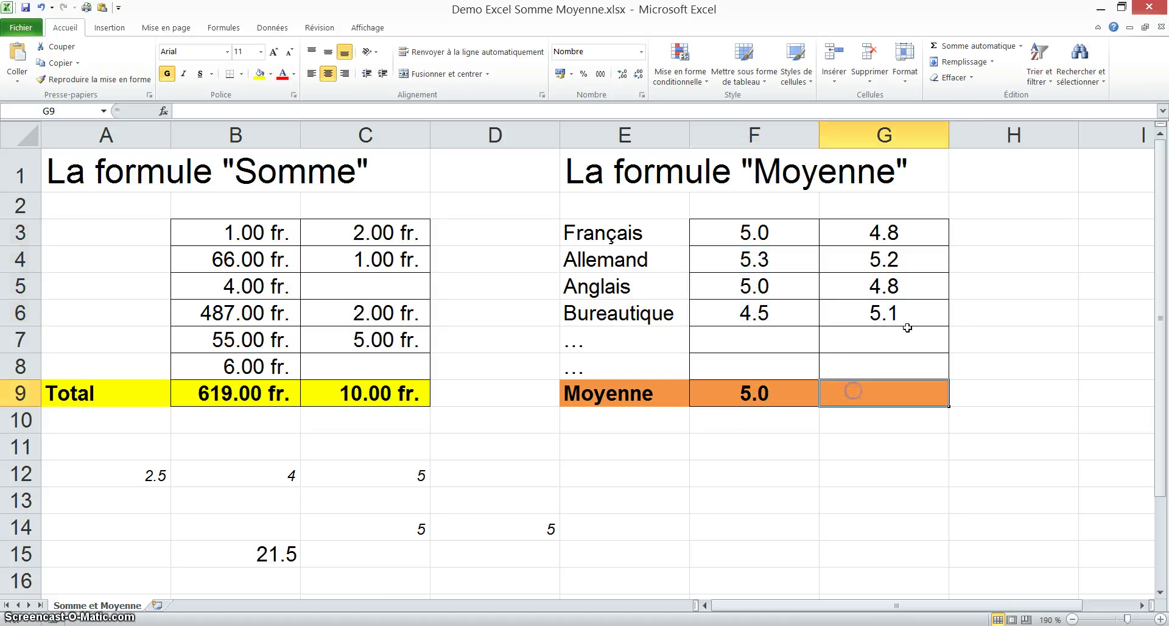
{"action": "left_click", "coordinate": [1021, 48]}
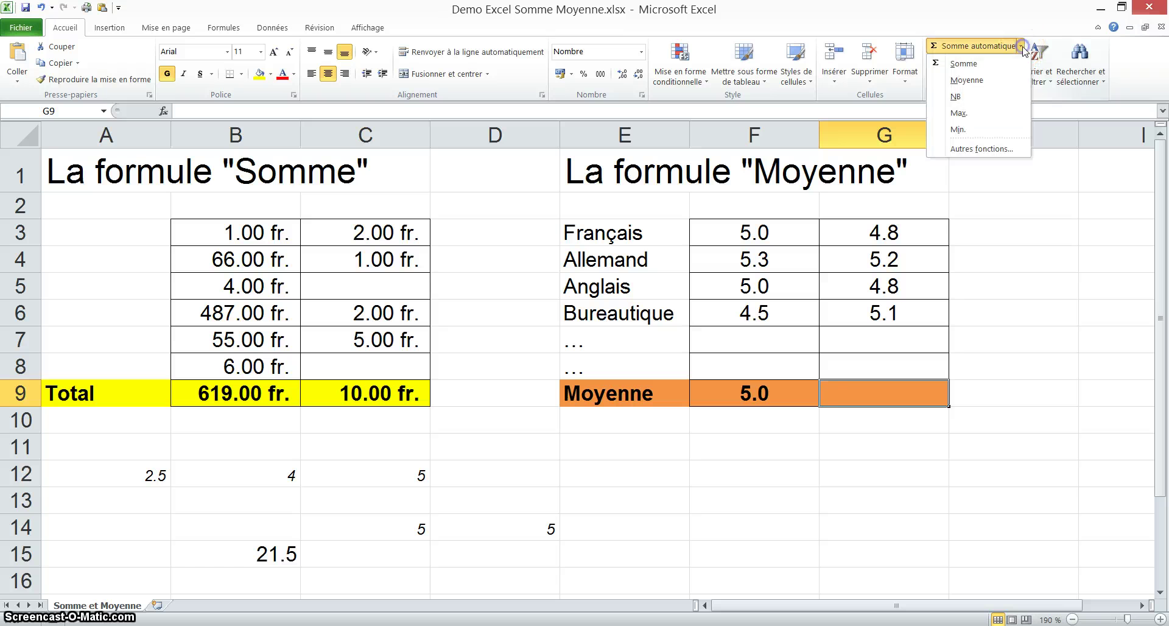
{"action": "left_click", "coordinate": [1001, 81]}
{"action": "left_click_drag", "start_coordinate": [888, 230], "coordinate": [848, 368]}
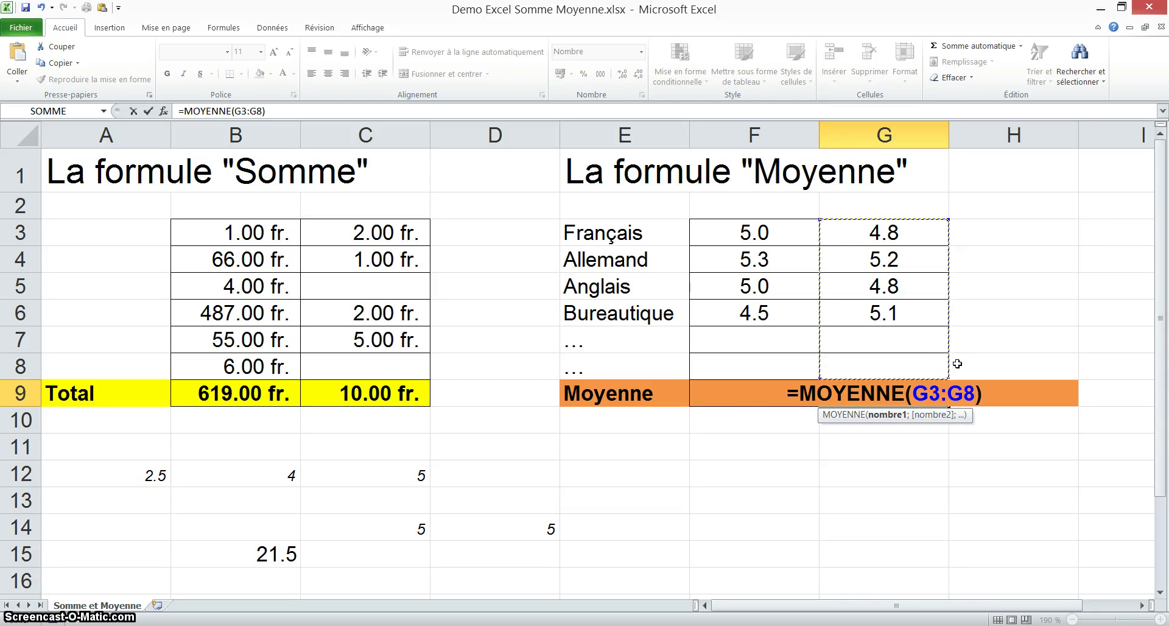
{"action": "key", "text": "Return"}
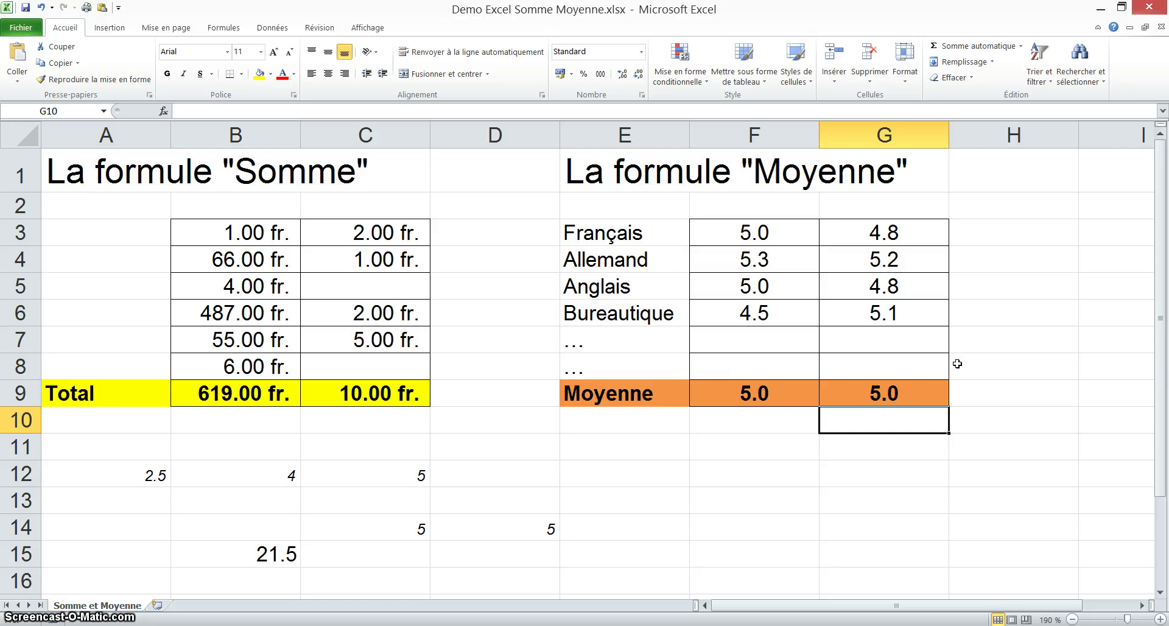
{"action": "left_click", "coordinate": [893, 390]}
{"action": "key", "text": "Delete"}
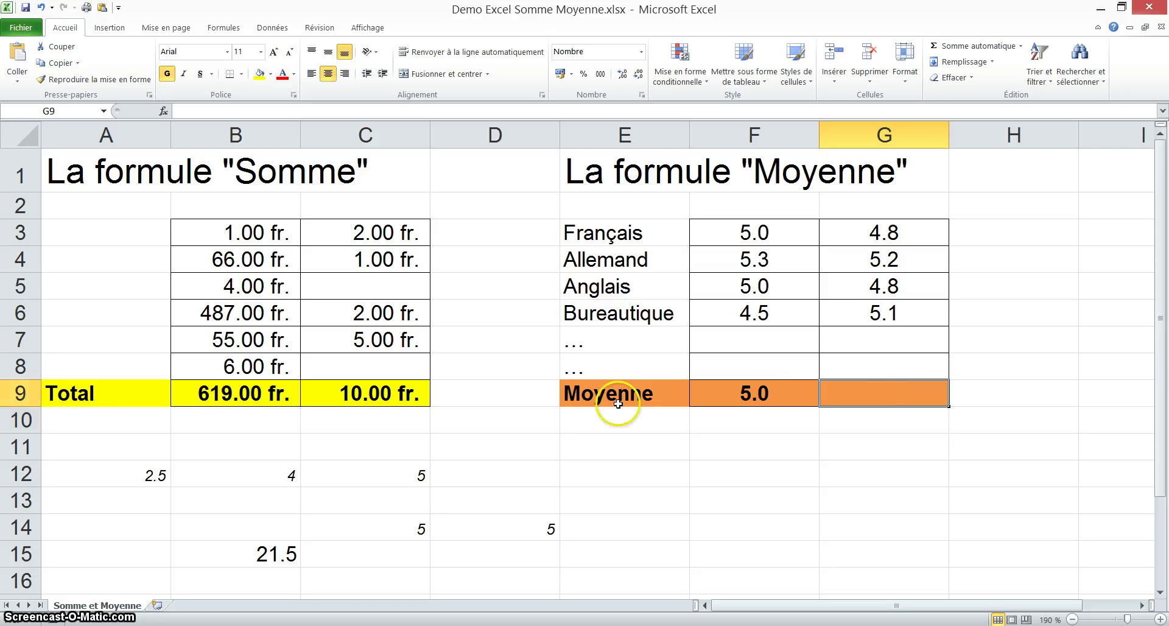
- Write the formula =MOYENNE(G3:G8) manually in G9, using the suggested MOYENNE function and selecting the grade range
{"action": "left_click", "coordinate": [847, 388]}
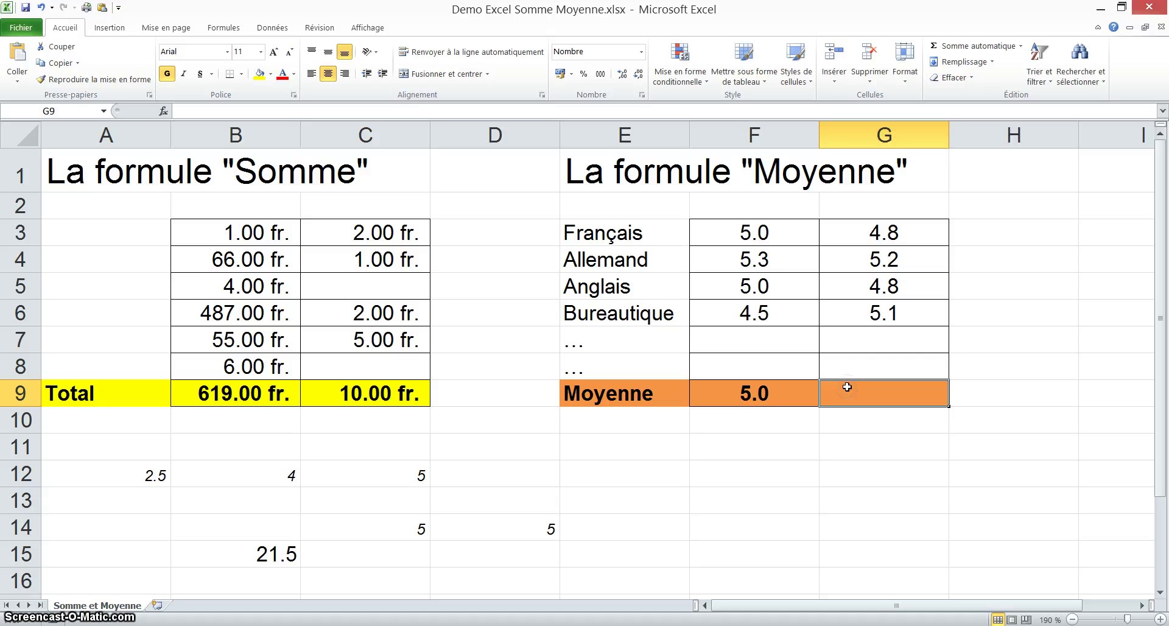
{"action": "type", "text": "=Moy"}
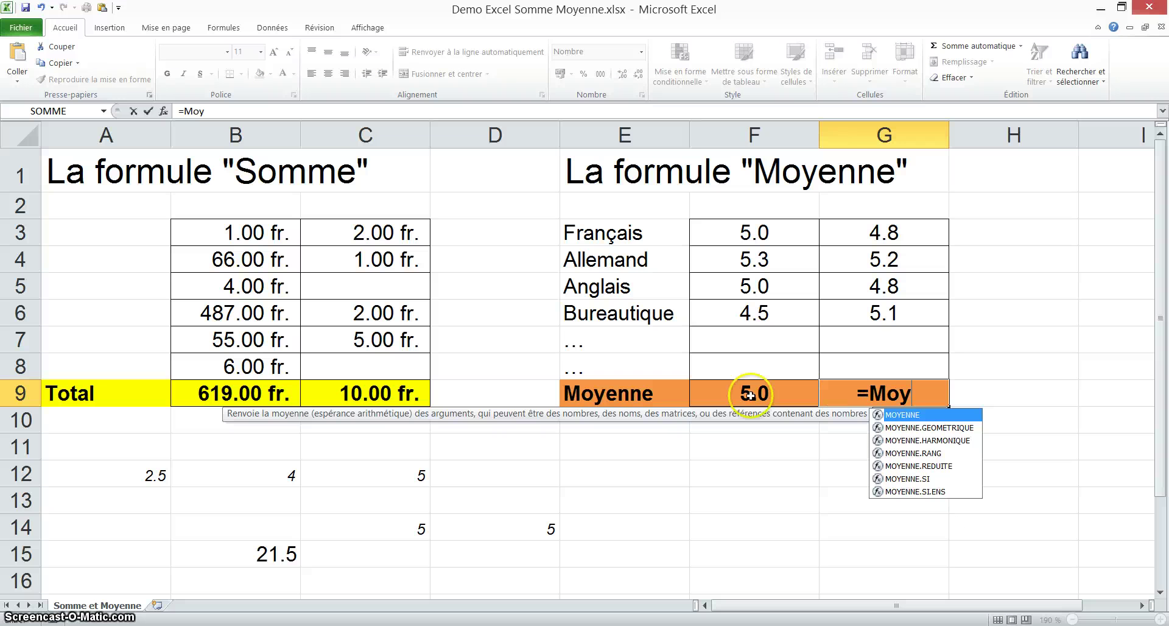
{"action": "double_click", "coordinate": [906, 415]}
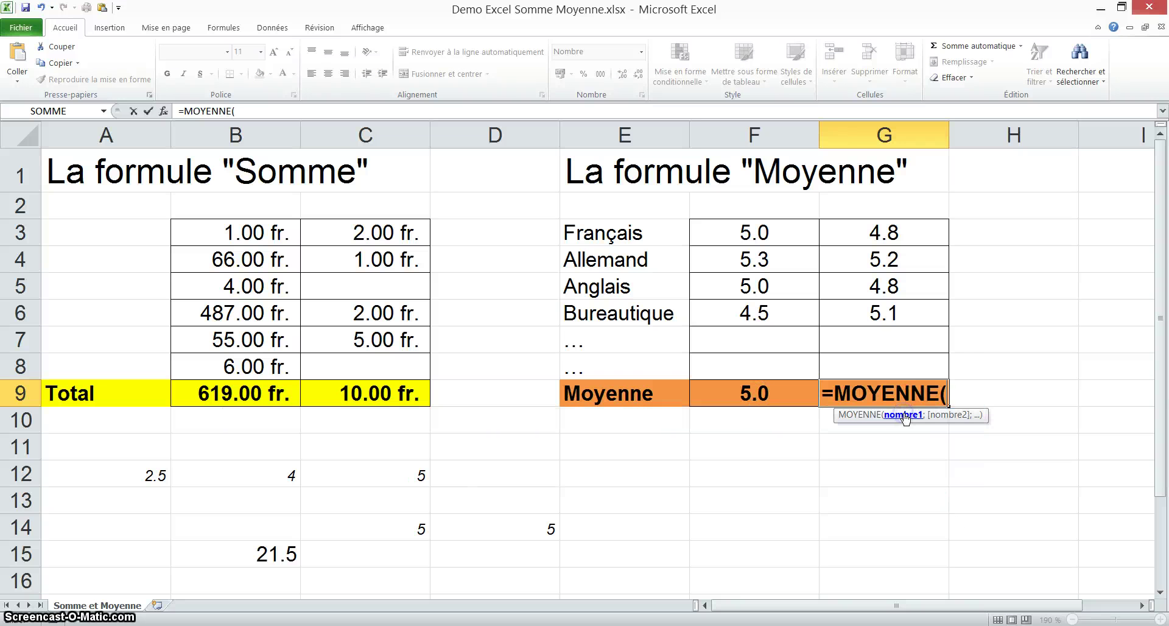
{"action": "left_click_drag", "start_coordinate": [893, 235], "coordinate": [896, 364]}
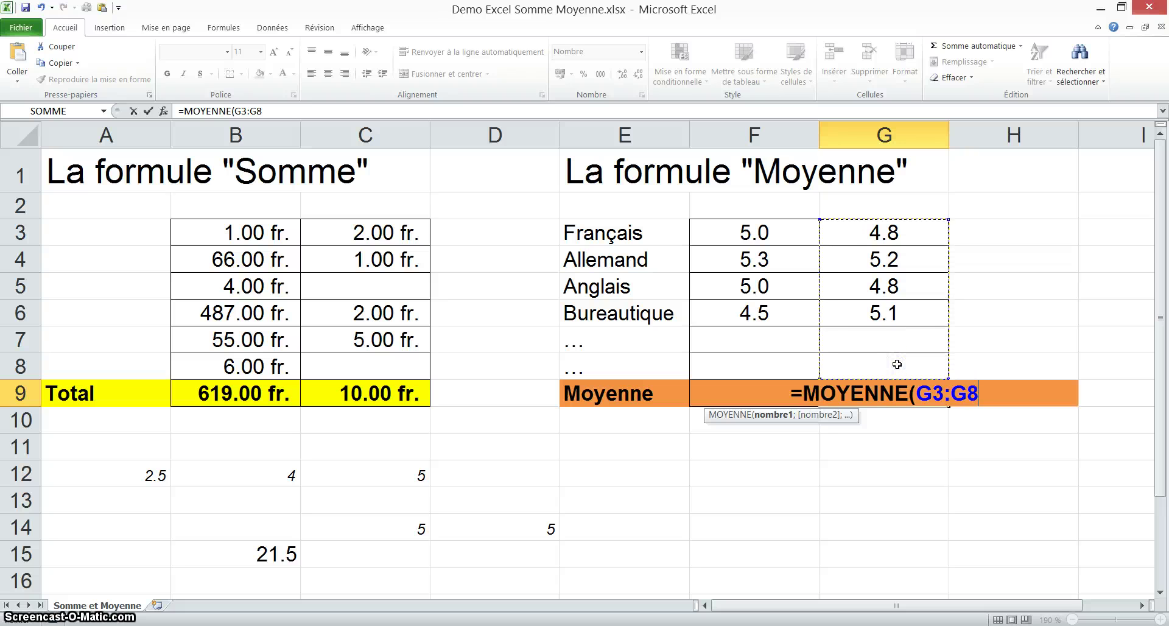
{"action": "type", "text": ")"}
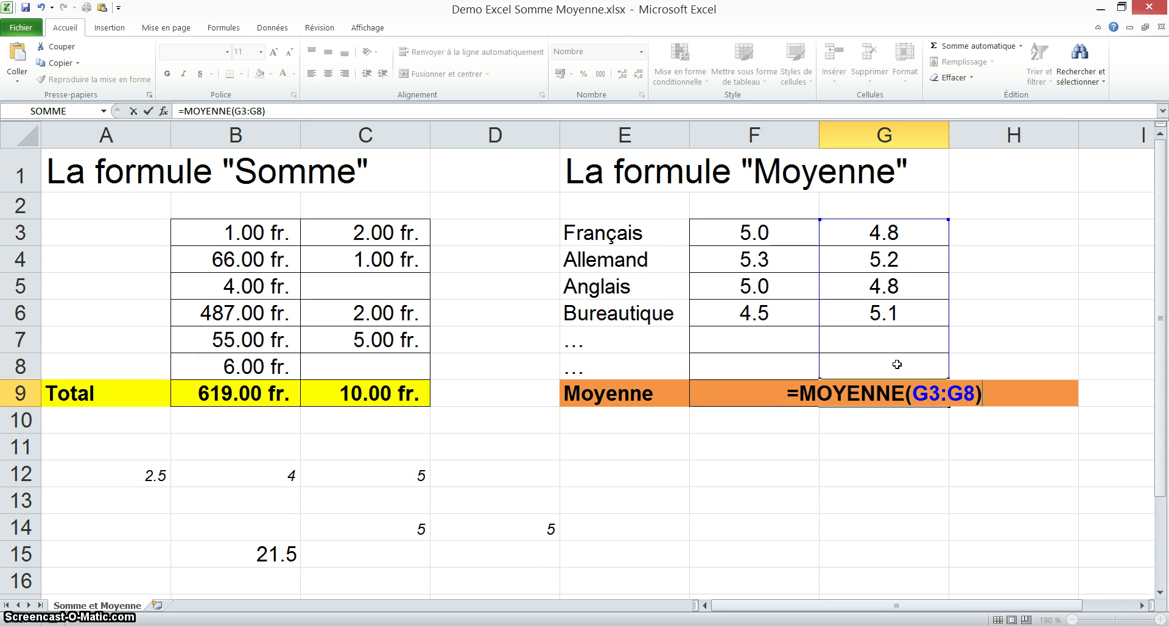
{"action": "key", "text": "Return"}
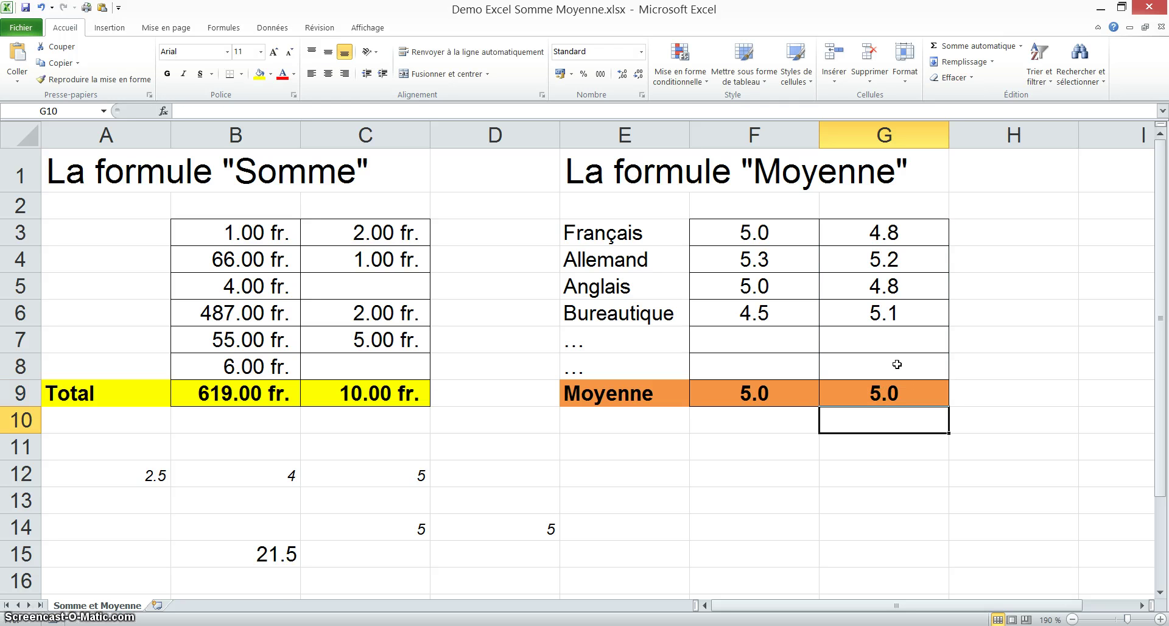